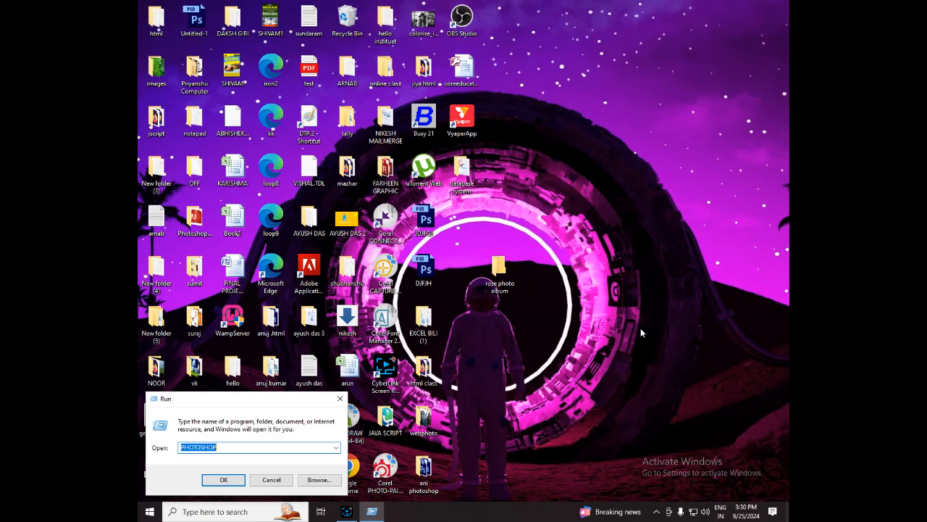
# - Launch PowerPoint by running the command POWERPNT
pyautogui.write('p')
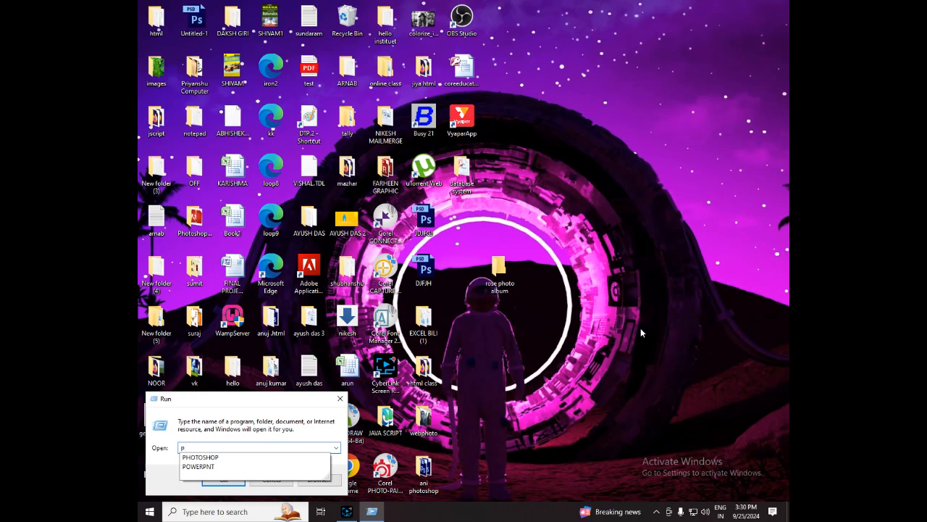
pyautogui.press('Down')
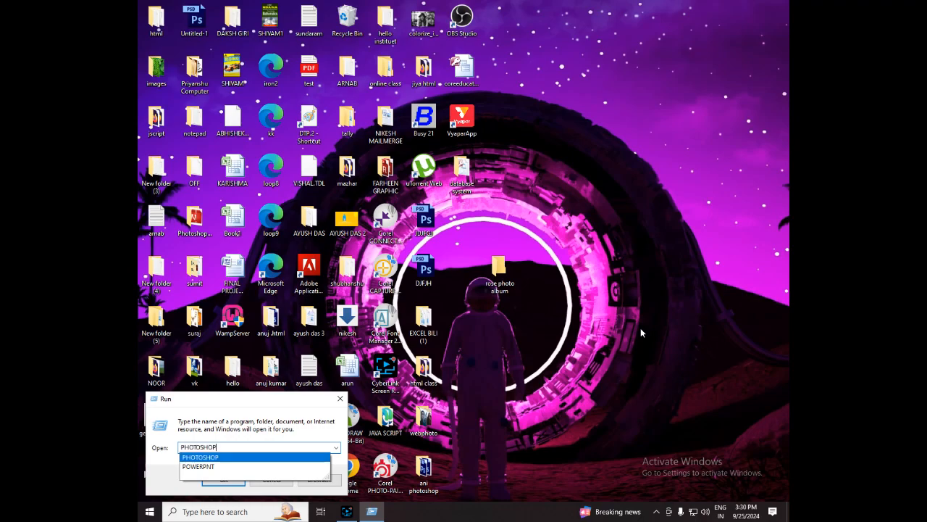
pyautogui.press('Down')
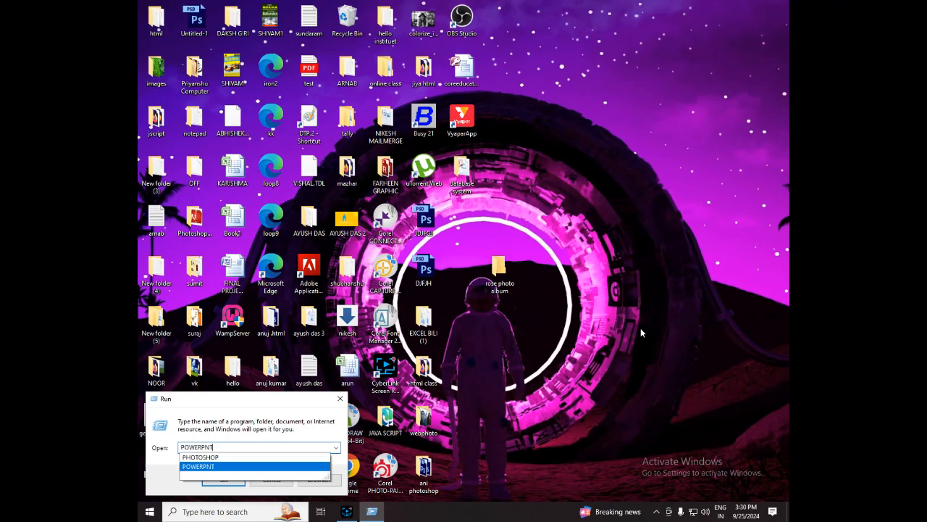
pyautogui.press('Return')
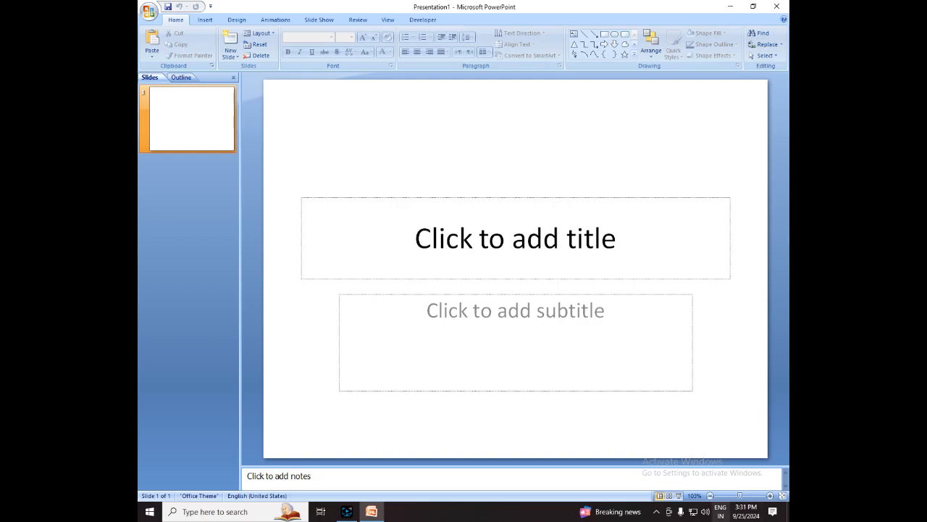
pyautogui.moveTo(740, 497); pyautogui.dragTo(737, 499)
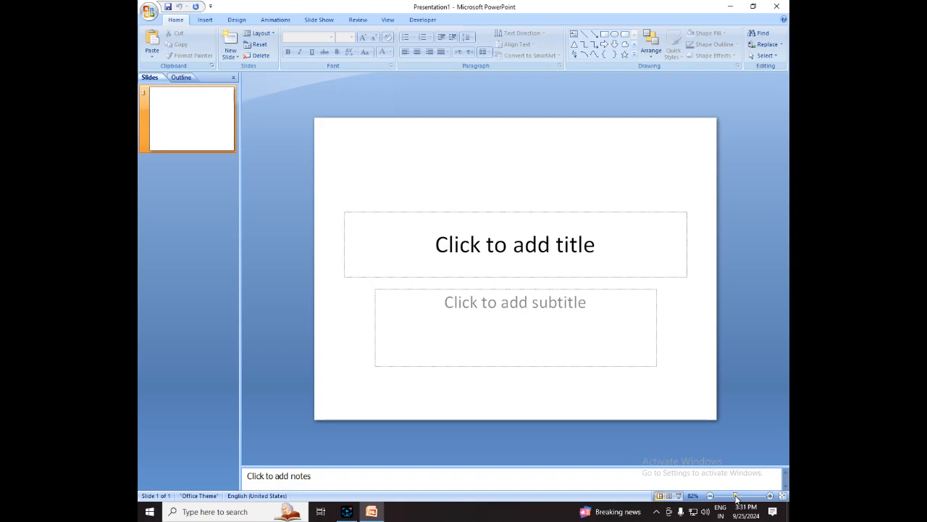
pyautogui.click(206, 21)
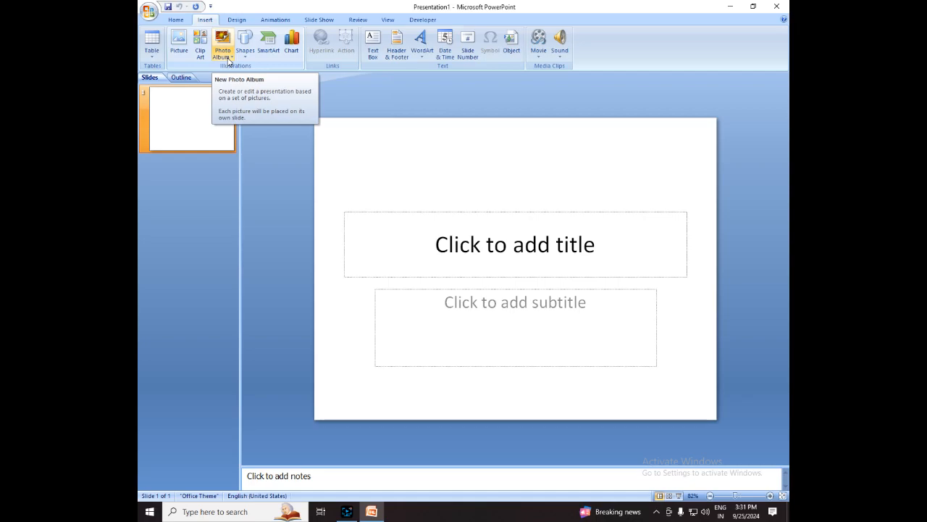
pyautogui.click(228, 62)
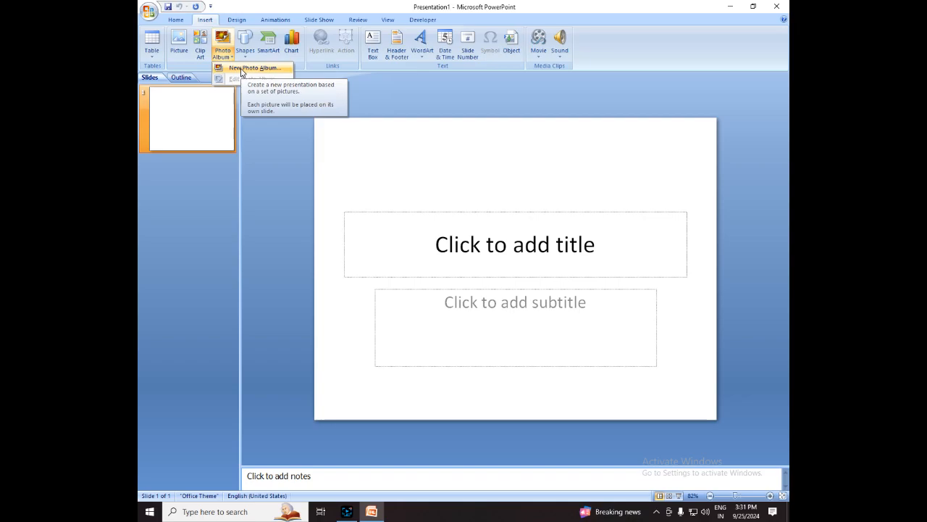
pyautogui.click(246, 68)
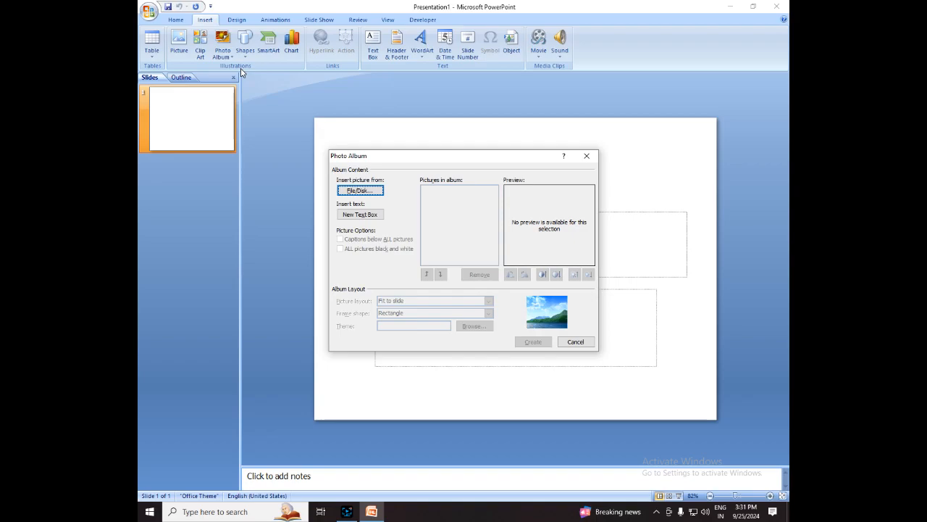
pyautogui.click(367, 192)
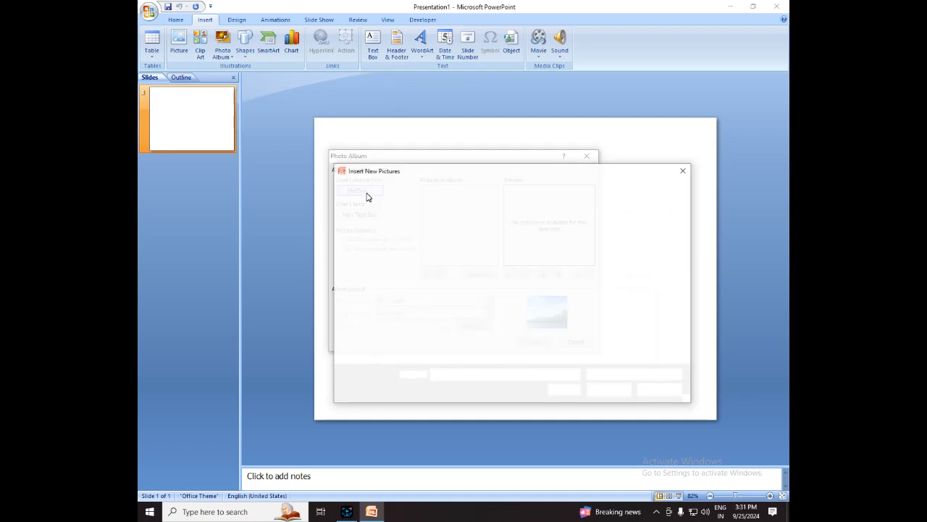
pyautogui.moveTo(487, 177); pyautogui.dragTo(441, 164)
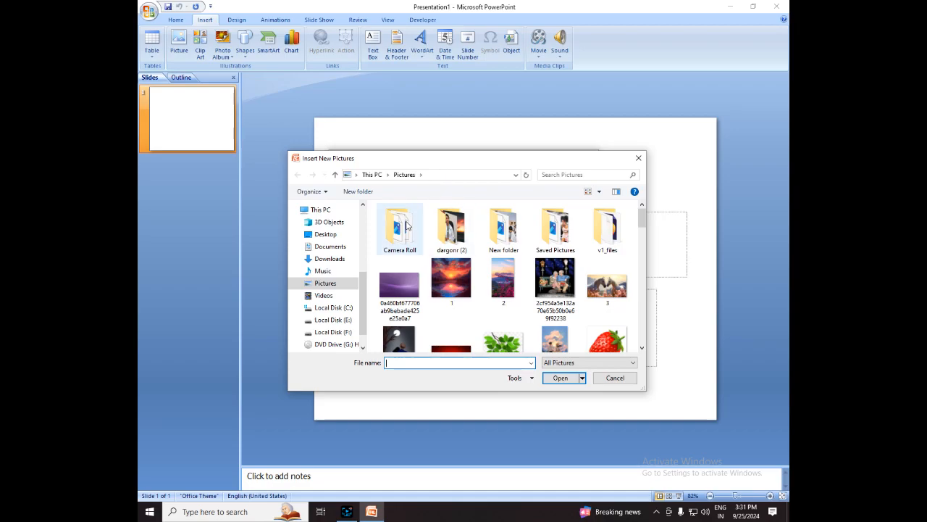
pyautogui.click(335, 236)
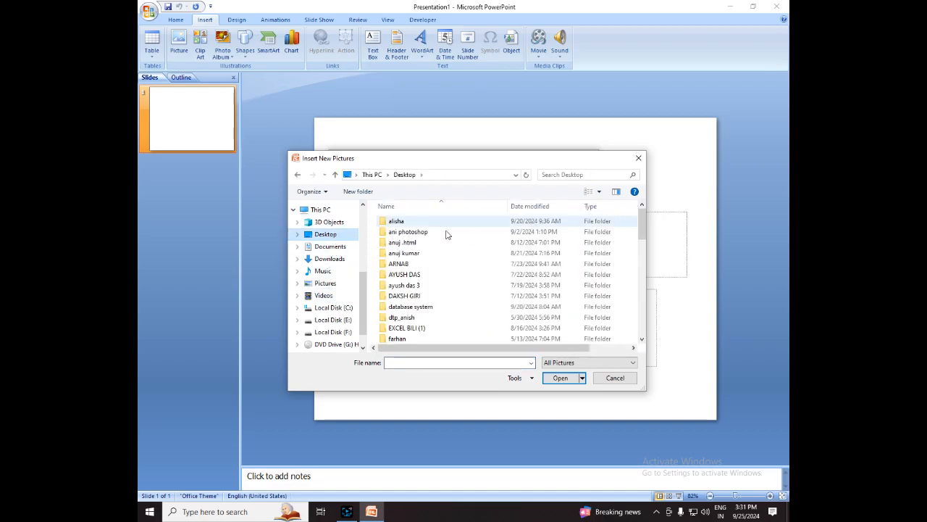
pyautogui.click(642, 339)
pyautogui.click(642, 341)
pyautogui.click(642, 340)
pyautogui.click(642, 340)
pyautogui.click(642, 340)
pyautogui.click(642, 341)
pyautogui.click(642, 340)
pyautogui.click(642, 340)
pyautogui.click(642, 341)
pyautogui.click(642, 341)
pyautogui.click(642, 340)
pyautogui.click(641, 341)
pyautogui.click(641, 341)
pyautogui.click(642, 341)
pyautogui.click(642, 340)
pyautogui.click(642, 341)
pyautogui.click(613, 382)
pyautogui.click(586, 156)
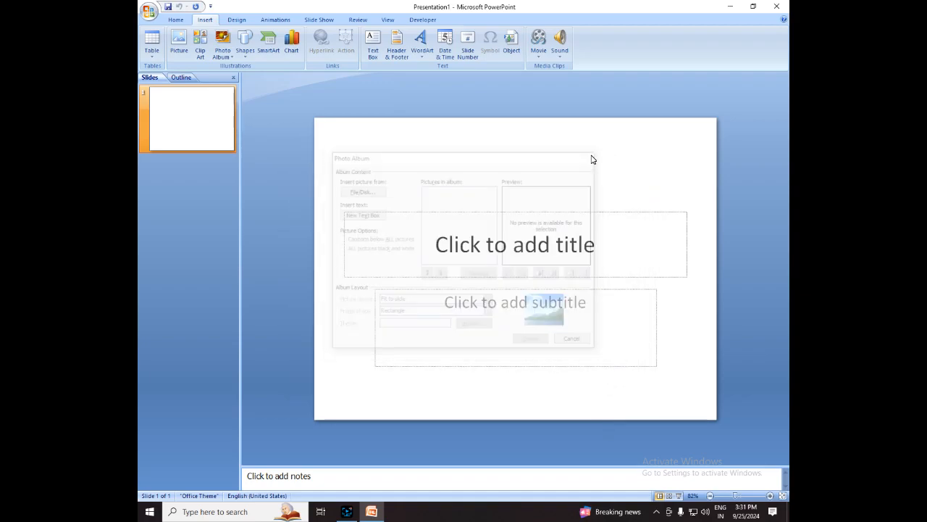
# - Move the "rose photo album" folder below "database system" on the desktop and look through its pictures
pyautogui.click(731, 9)
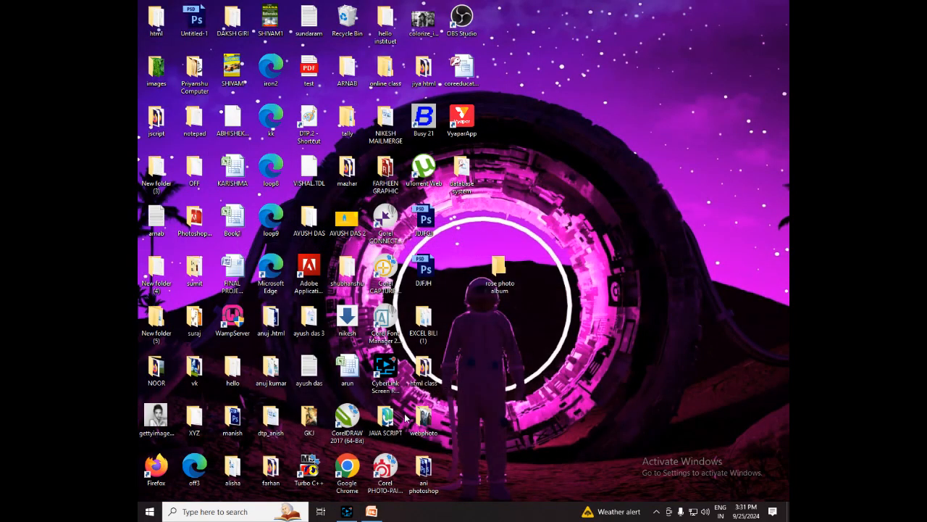
pyautogui.moveTo(505, 273); pyautogui.dragTo(462, 223)
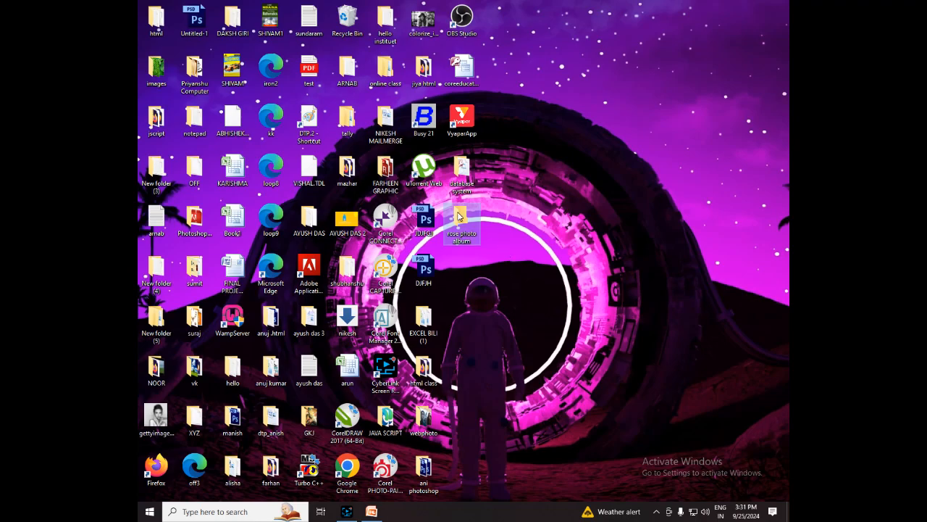
pyautogui.doubleClick(461, 217)
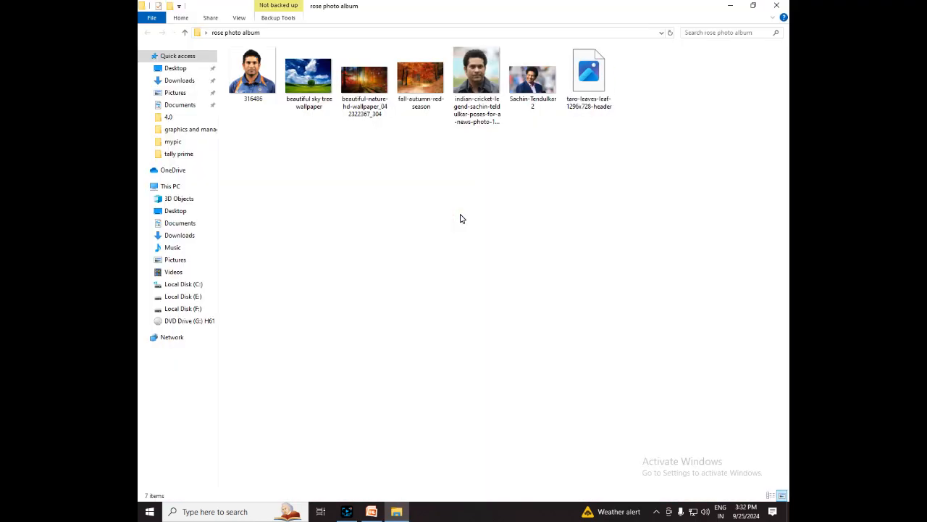
pyautogui.click(783, 8)
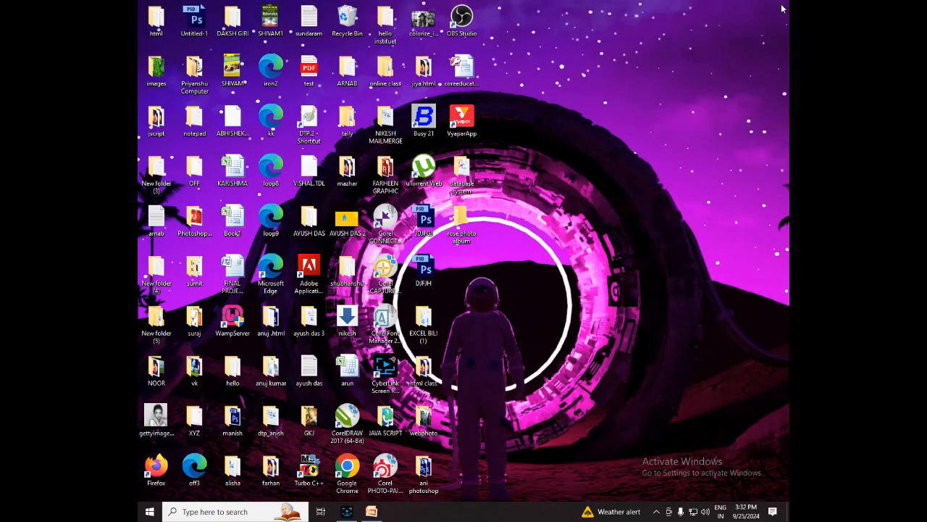
# - Switch back to PowerPoint and start a new photo album with pictures from disk
pyautogui.click(371, 511)
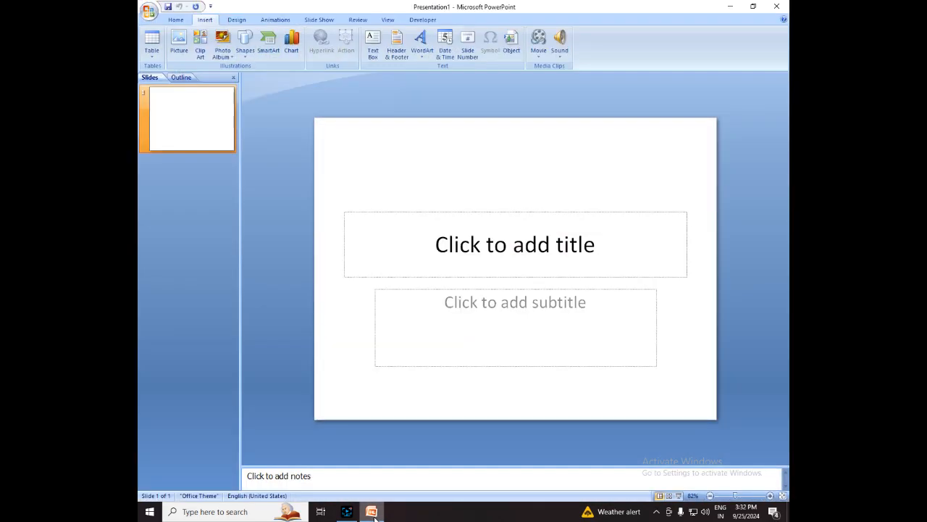
pyautogui.click(227, 61)
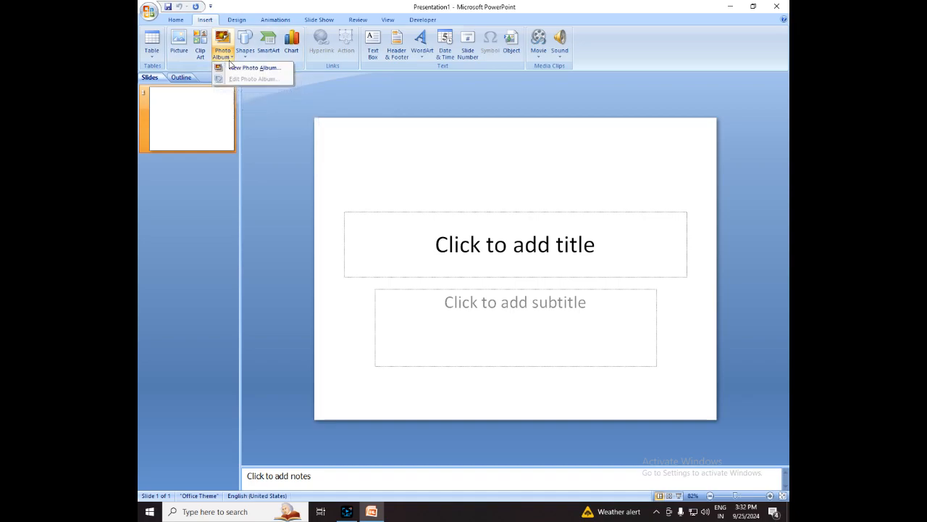
pyautogui.click(247, 68)
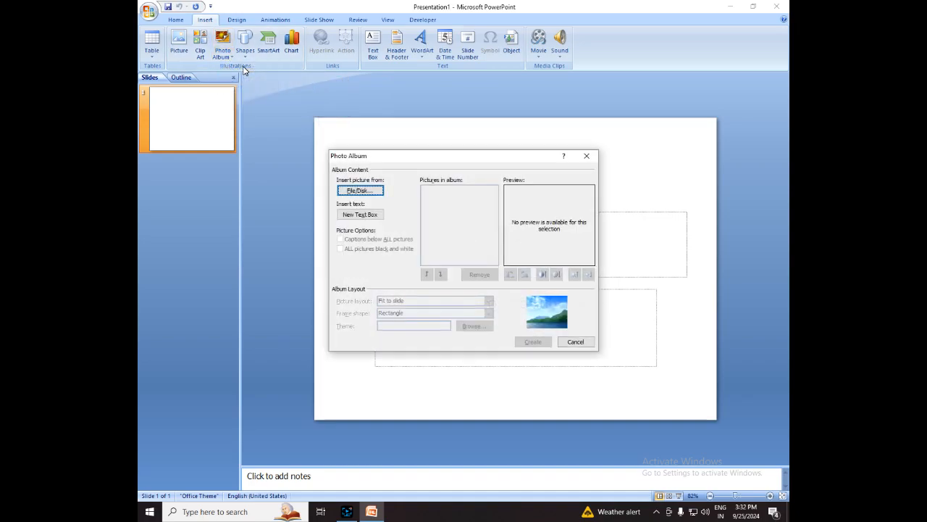
pyautogui.click(359, 191)
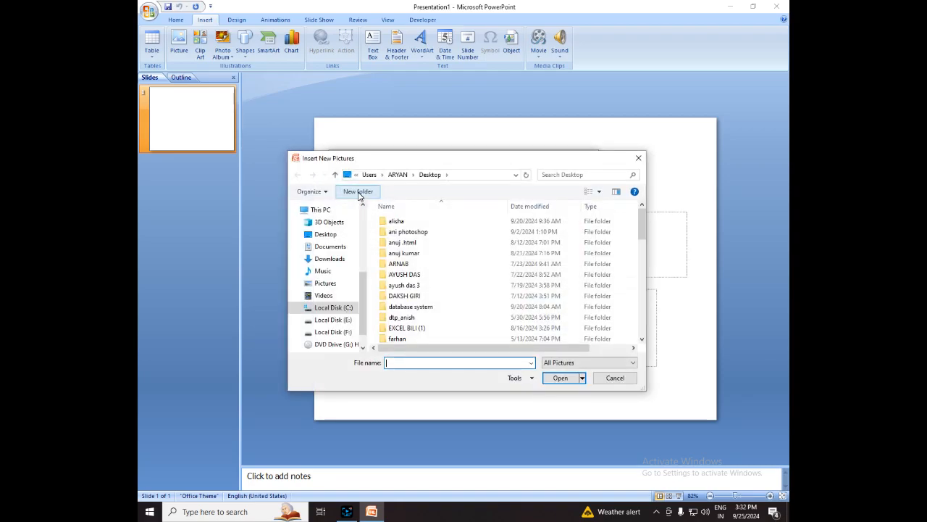
# - Find the "rose photo album" folder by searching the Desktop for "rose" and add all its pictures to the album
pyautogui.click(567, 174)
pyautogui.write('rose')
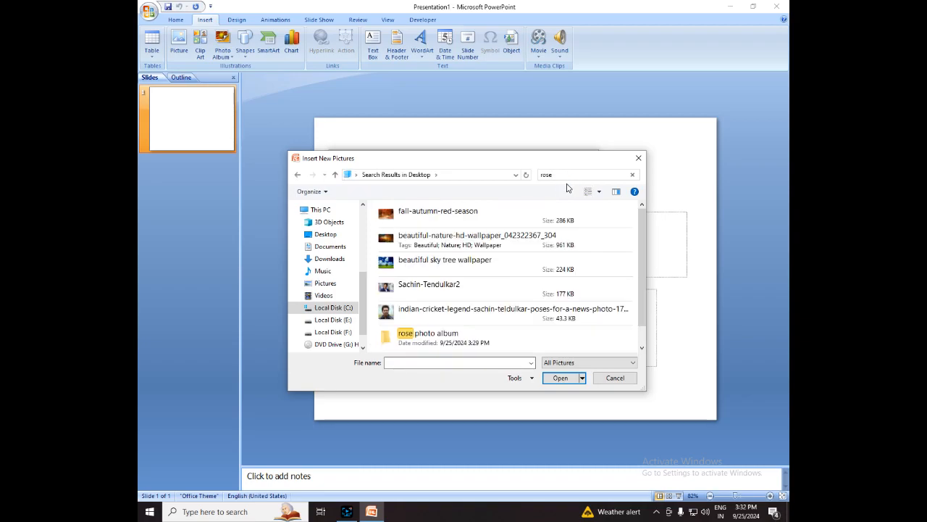
pyautogui.click(418, 339)
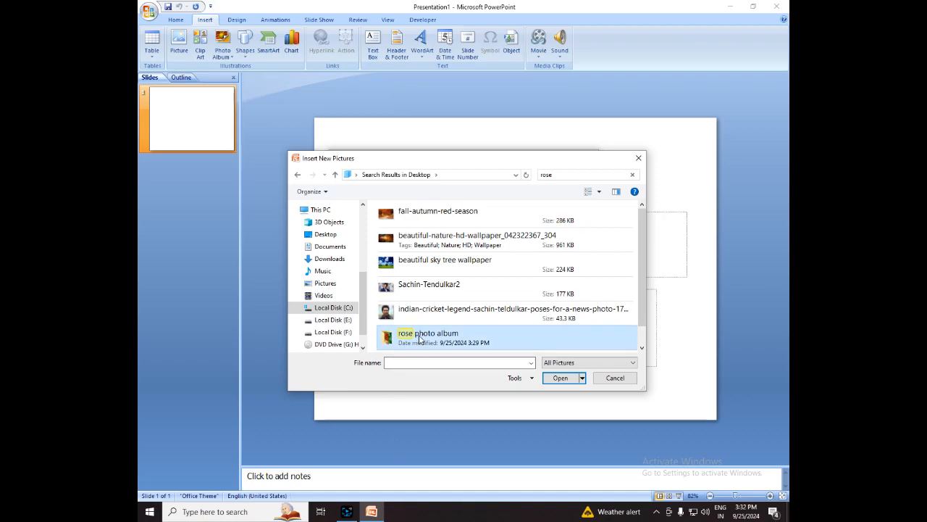
pyautogui.click(562, 378)
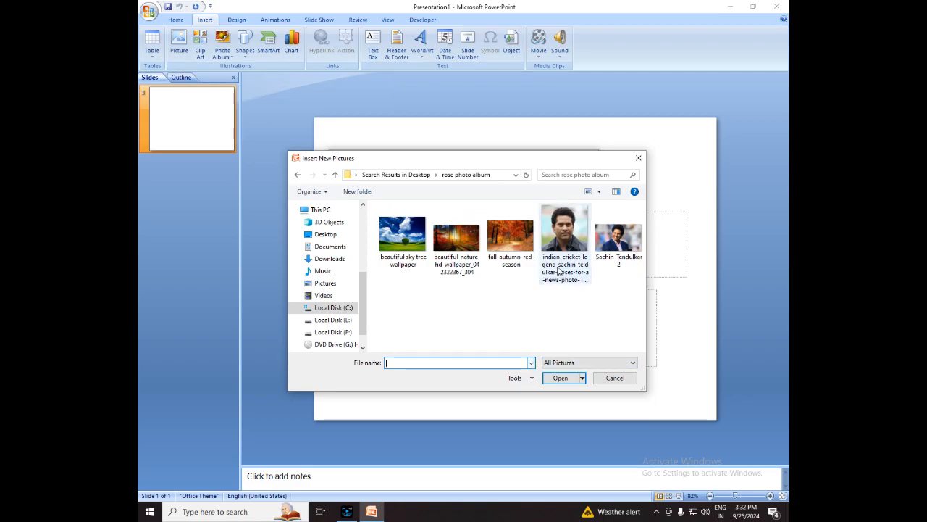
pyautogui.click(420, 247)
pyautogui.hotkey('ctrl', 'a')
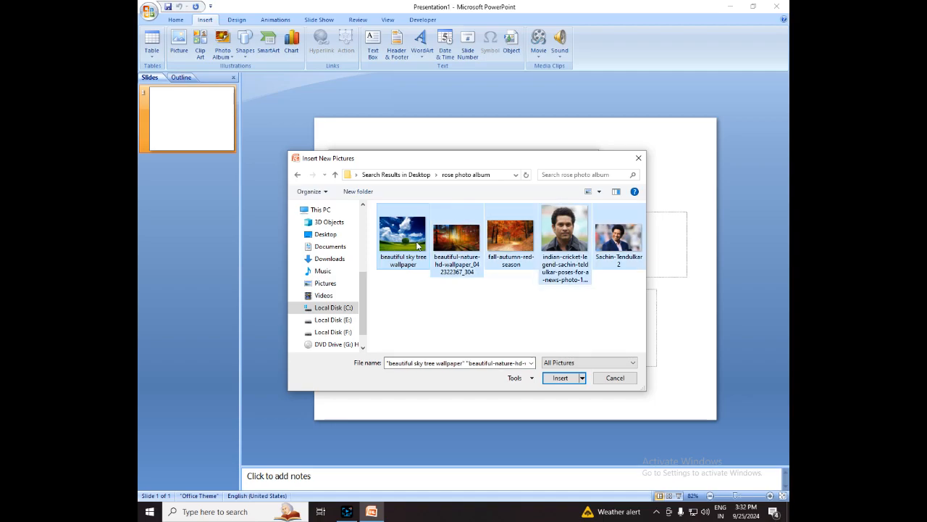
pyautogui.click(561, 378)
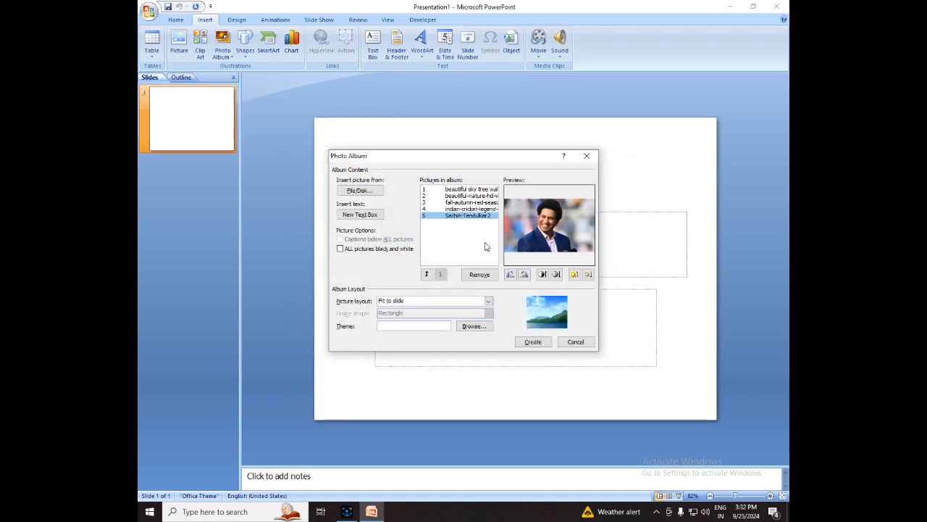
# - Preview each picture in the album's picture list one after another
pyautogui.click(457, 196)
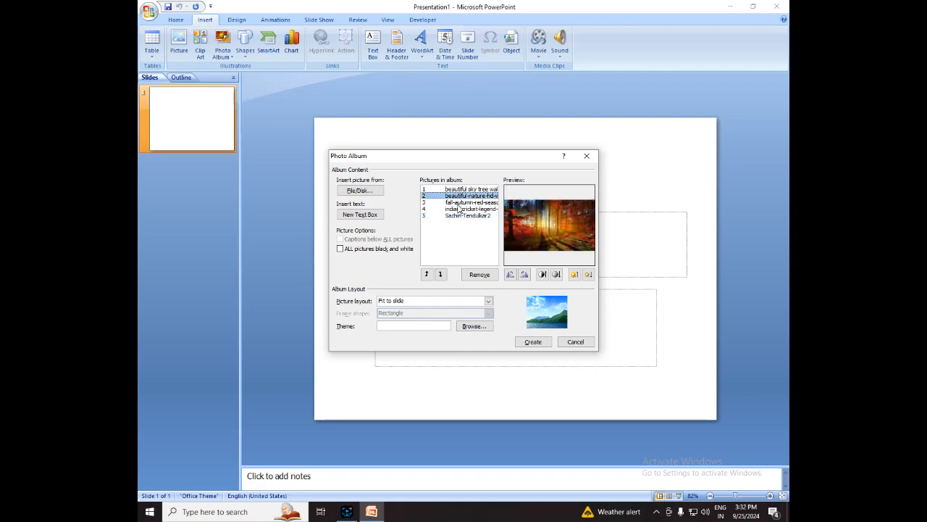
pyautogui.click(457, 203)
pyautogui.click(459, 209)
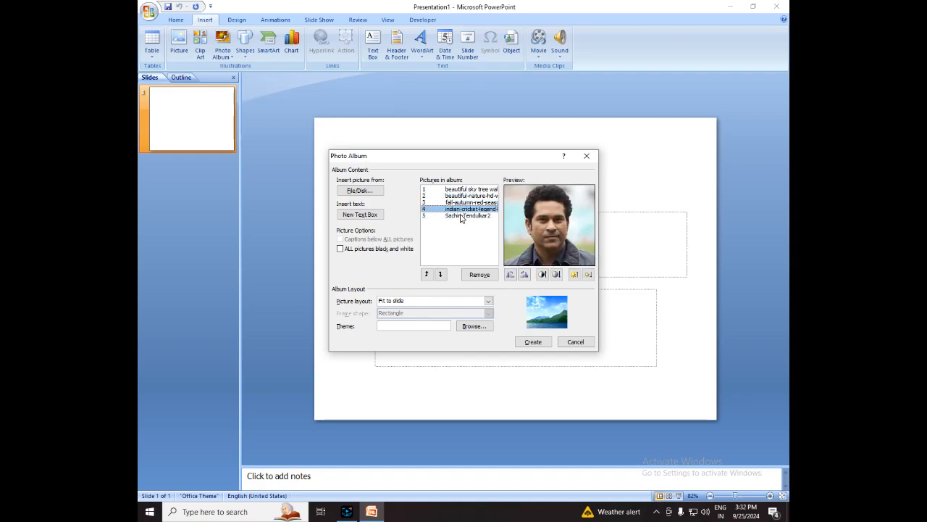
pyautogui.click(461, 216)
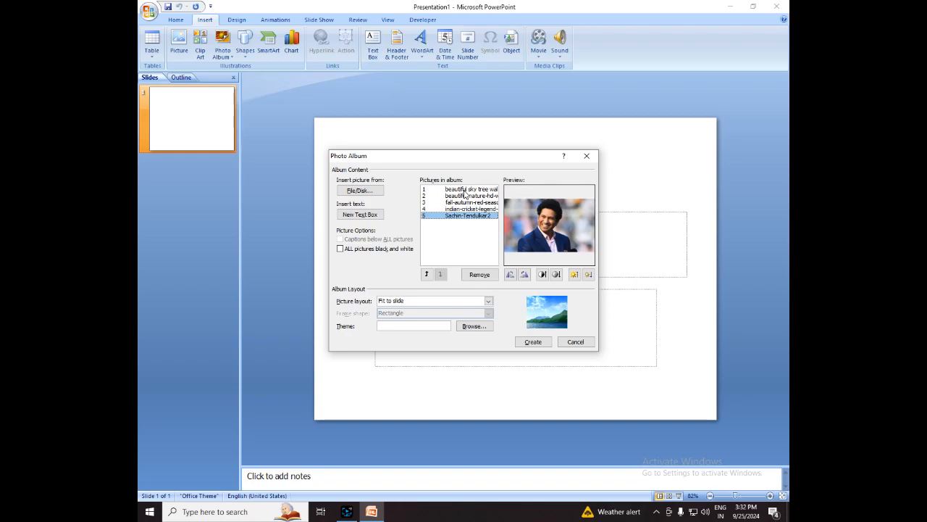
pyautogui.click(464, 190)
pyautogui.click(465, 197)
pyautogui.click(467, 202)
pyautogui.click(467, 210)
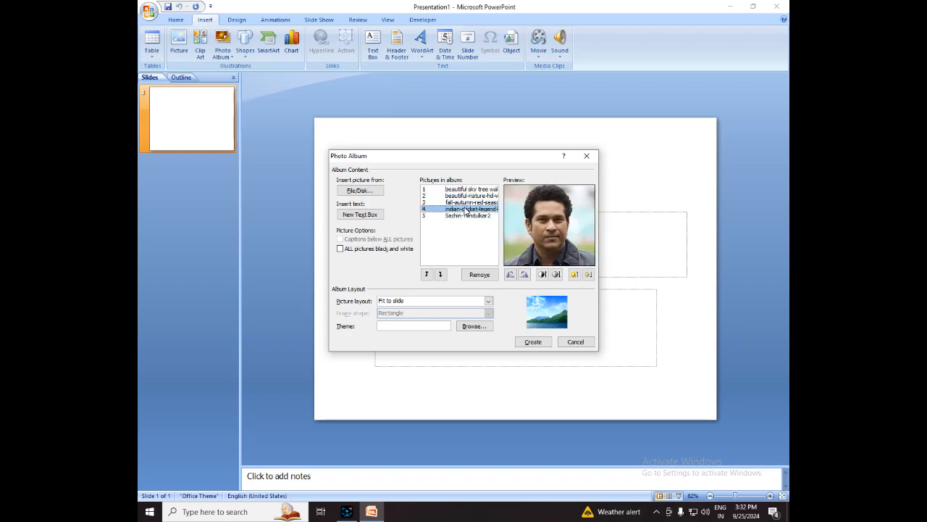
pyautogui.click(469, 216)
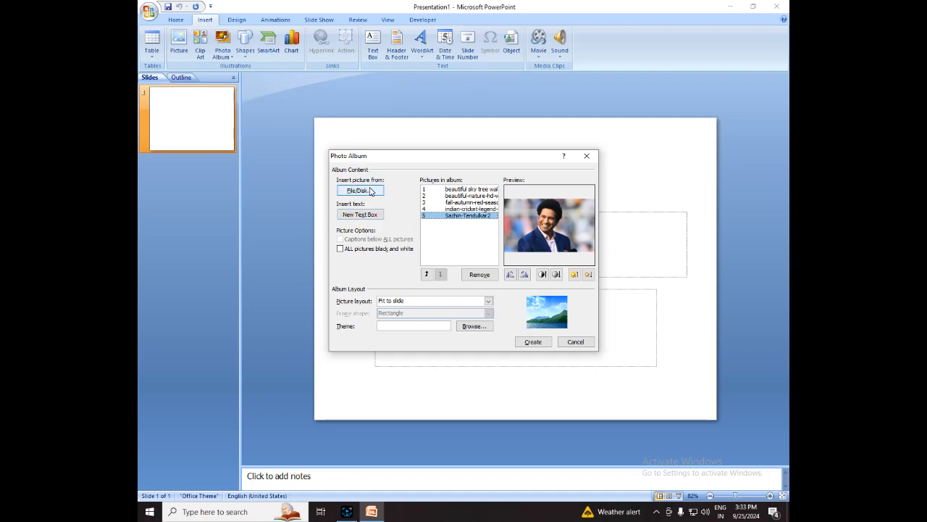
# - Create the photo album from the listed pictures with the Fit to slide picture layout
pyautogui.click(473, 190)
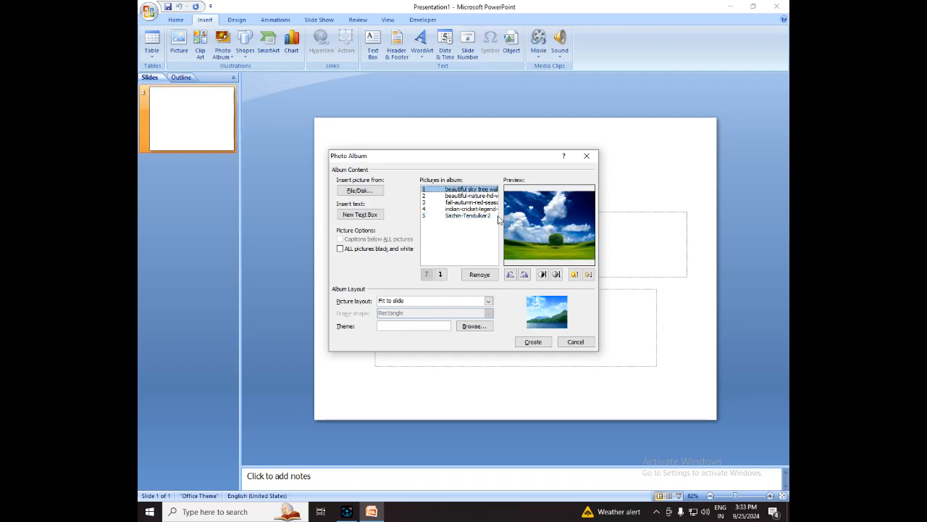
pyautogui.click(483, 196)
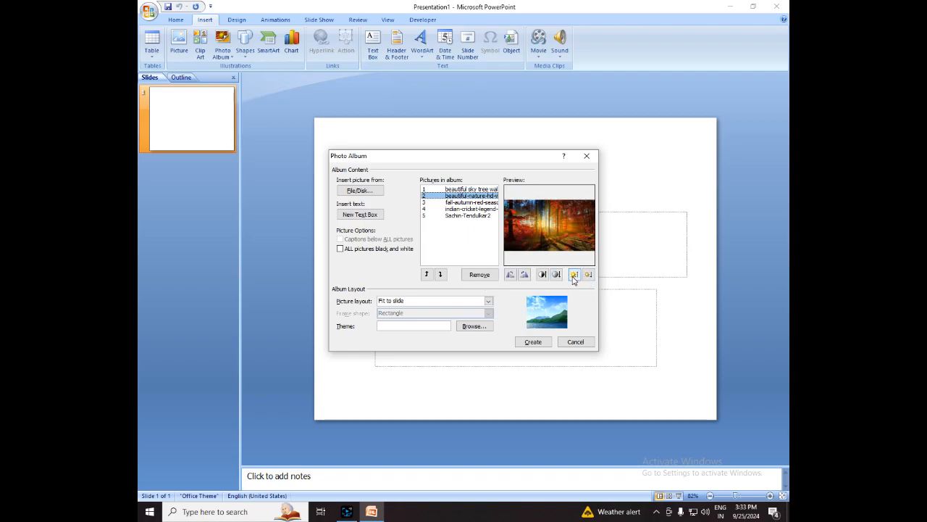
pyautogui.click(534, 342)
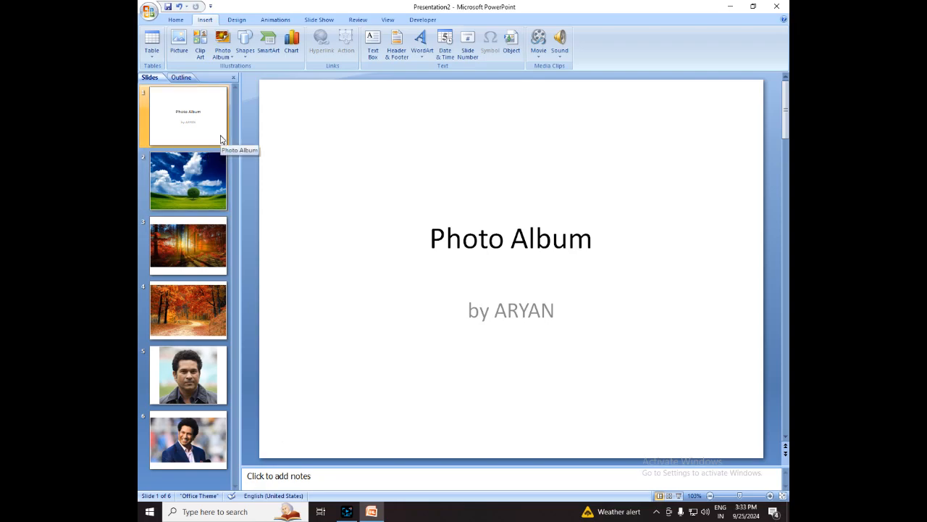
# - Format the "Photo Album" title as bold, shadowed, dark orange text, and select the word "by" in the subtitle
pyautogui.click(488, 239)
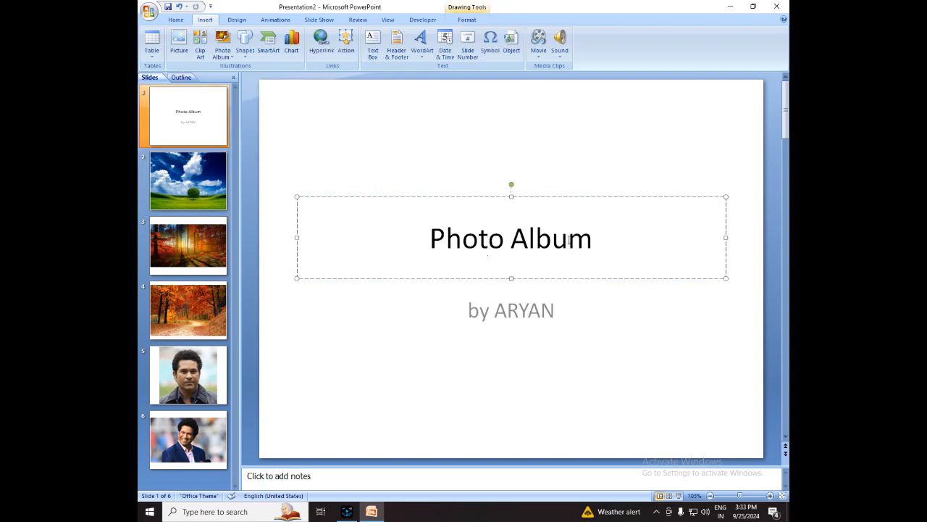
pyautogui.tripleClick(486, 239)
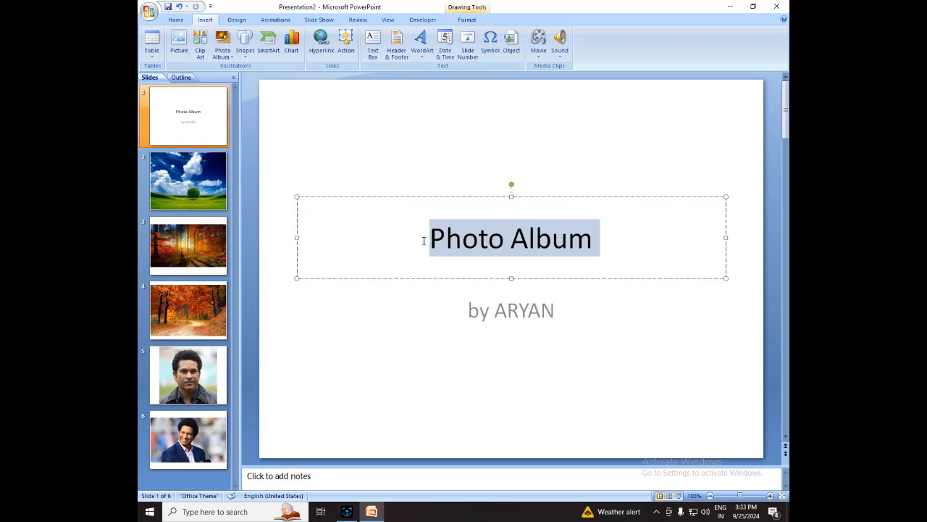
pyautogui.click(176, 19)
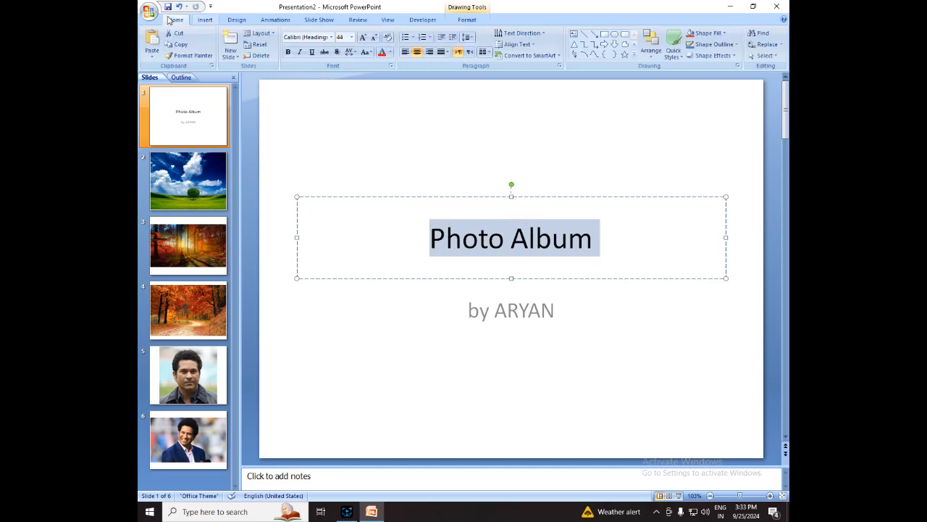
pyautogui.click(290, 54)
pyautogui.click(336, 54)
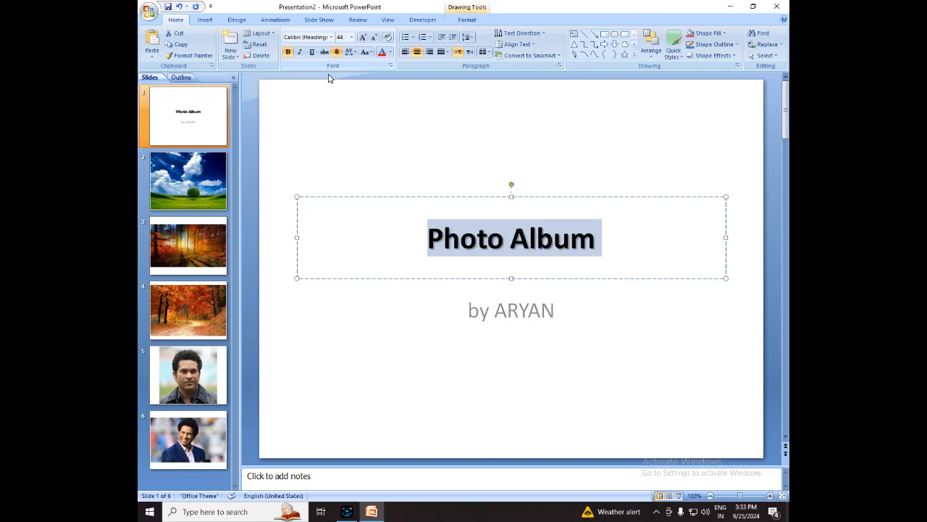
pyautogui.click(390, 54)
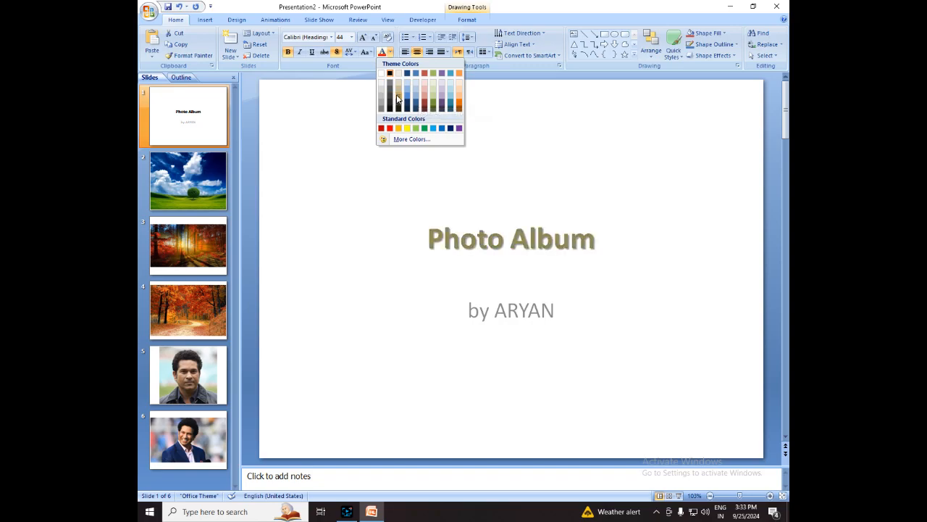
pyautogui.click(459, 101)
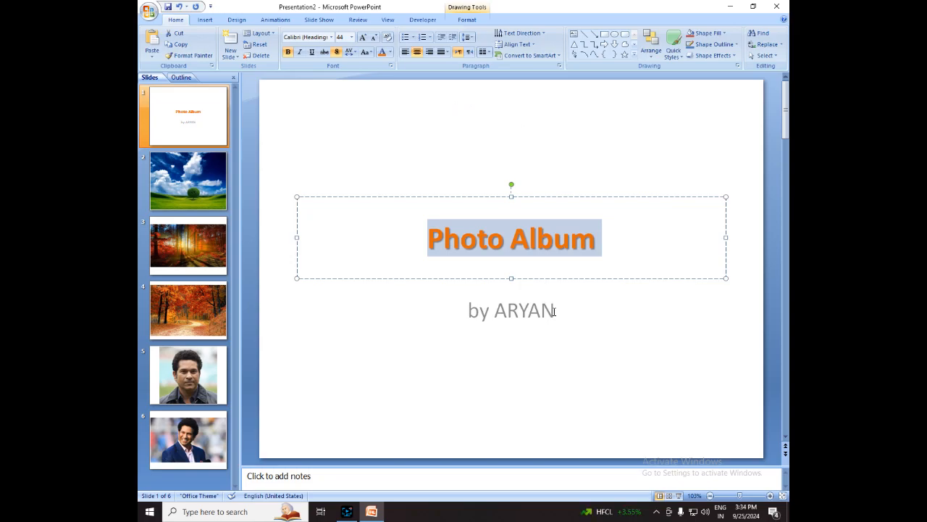
pyautogui.moveTo(489, 311); pyautogui.dragTo(471, 313)
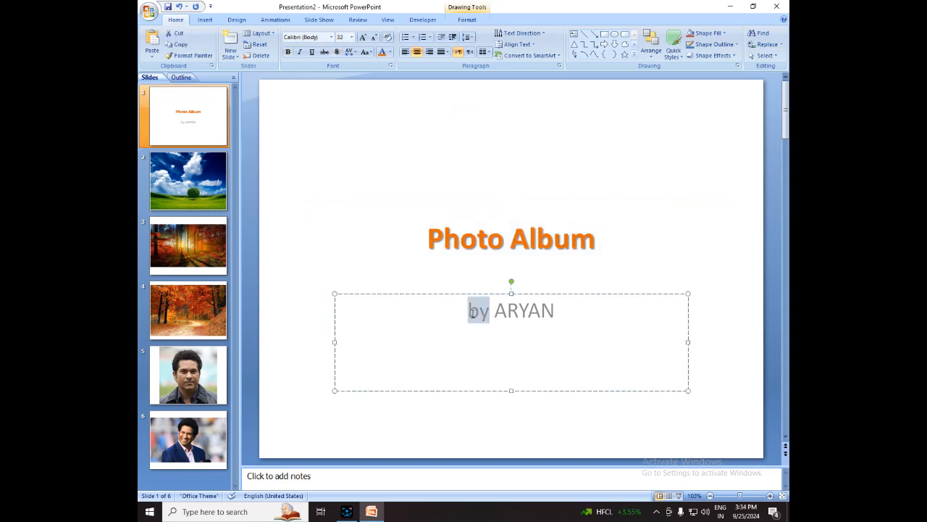
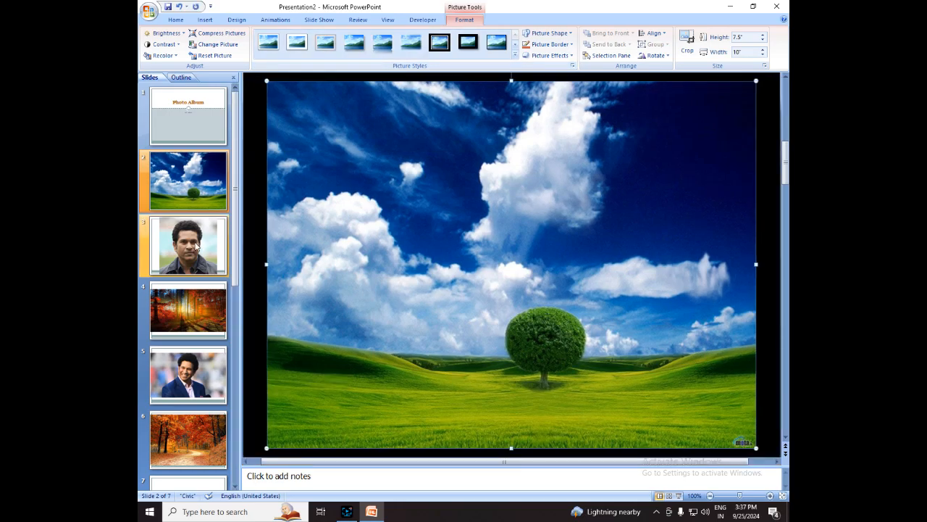
# - Apply the thick black frame picture style to slide 3's portrait and resize it to about 6.83" high by 9.5" wide
pyautogui.click(200, 248)
pyautogui.doubleClick(458, 209)
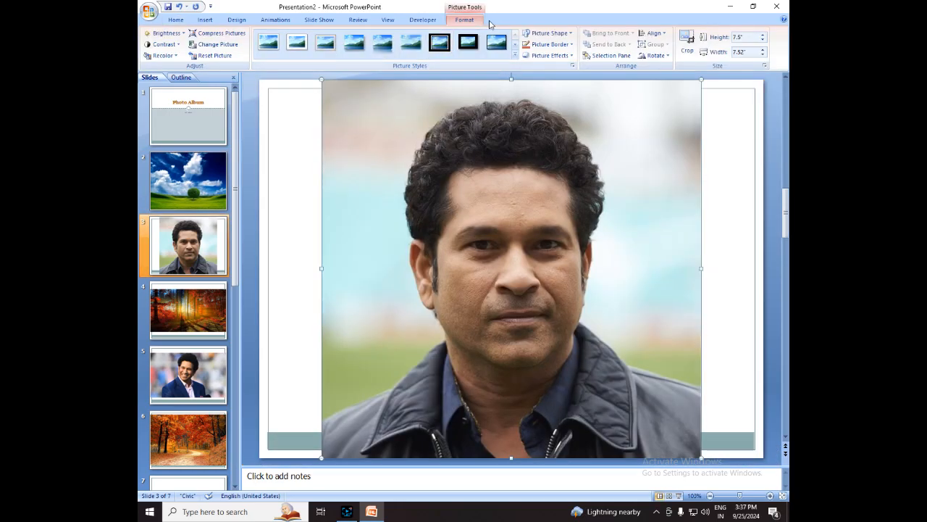
pyautogui.click(440, 42)
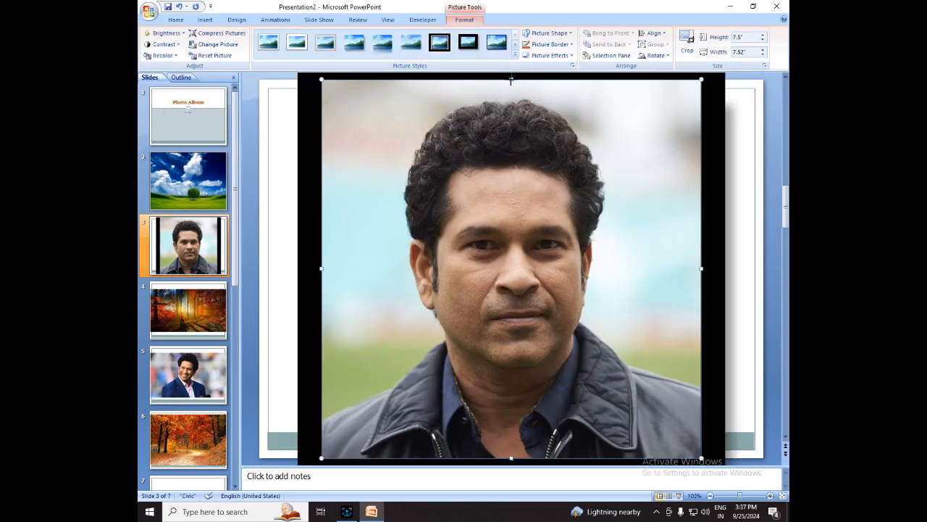
pyautogui.moveTo(512, 80); pyautogui.dragTo(512, 95)
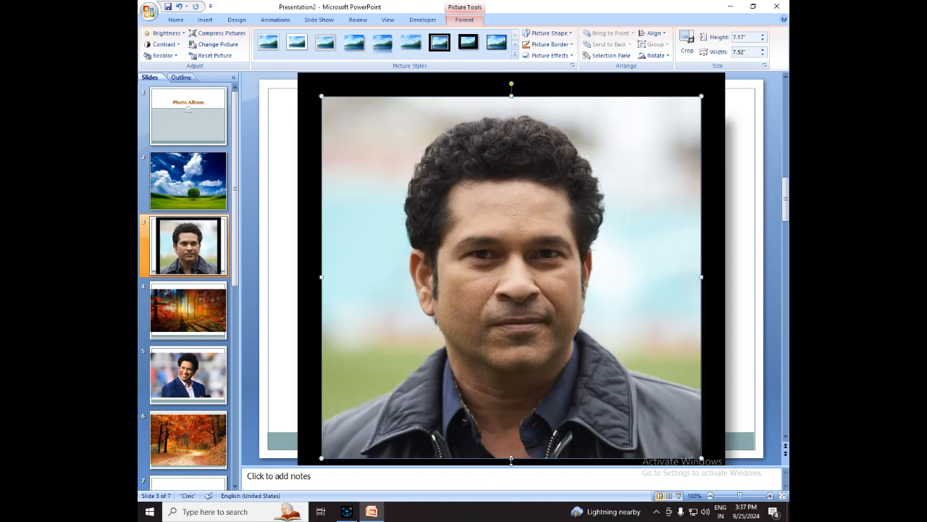
pyautogui.moveTo(512, 458); pyautogui.dragTo(511, 441)
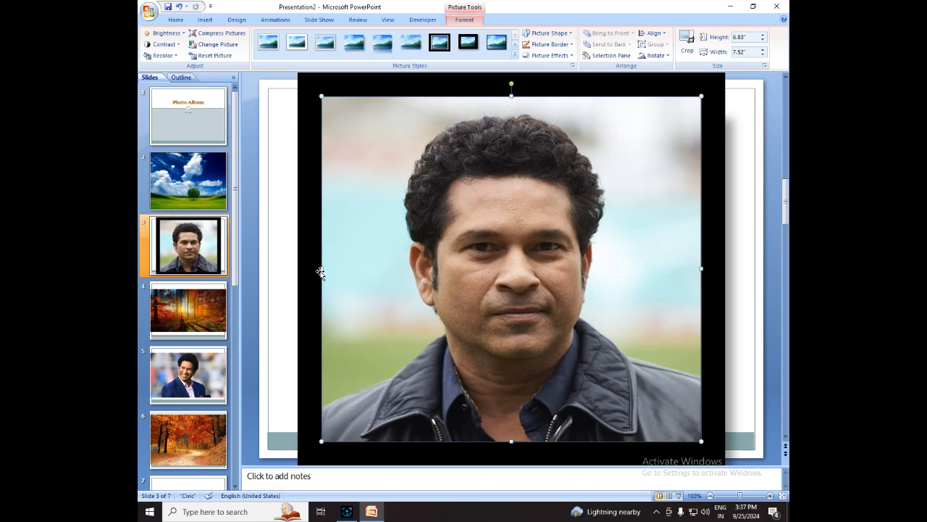
pyautogui.moveTo(322, 268); pyautogui.dragTo(276, 264)
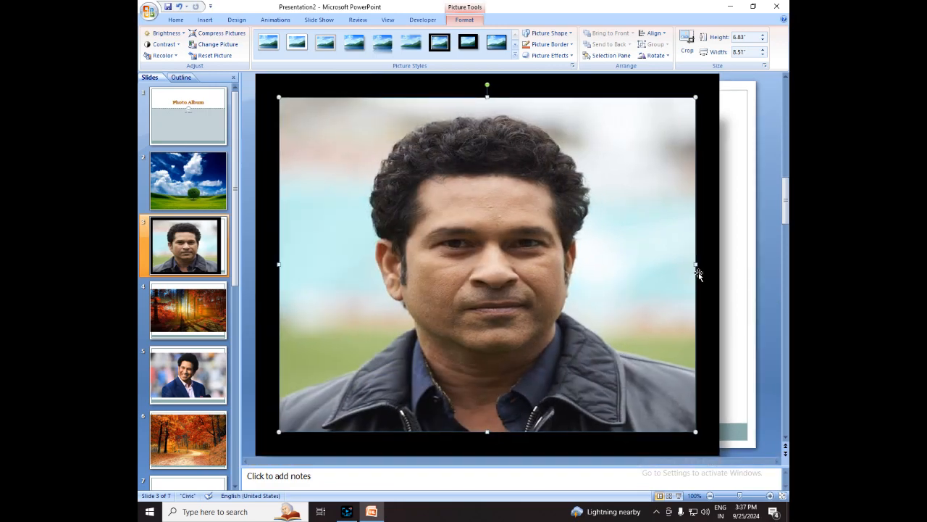
pyautogui.moveTo(695, 264); pyautogui.dragTo(744, 268)
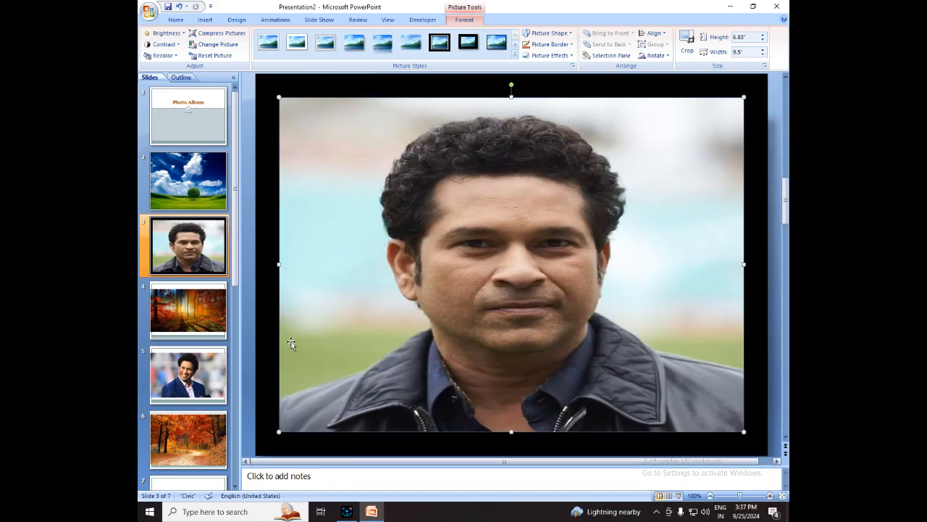
# - Give slide 4's forest picture the thick black frame, resize it to about 6.56" by 9" wide, and center it on the slide
pyautogui.click(217, 323)
pyautogui.click(621, 304)
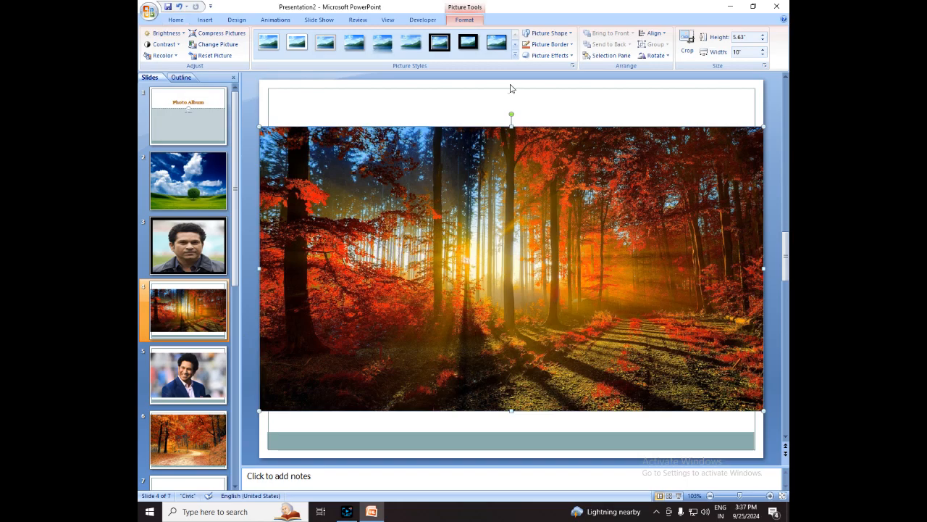
pyautogui.click(462, 41)
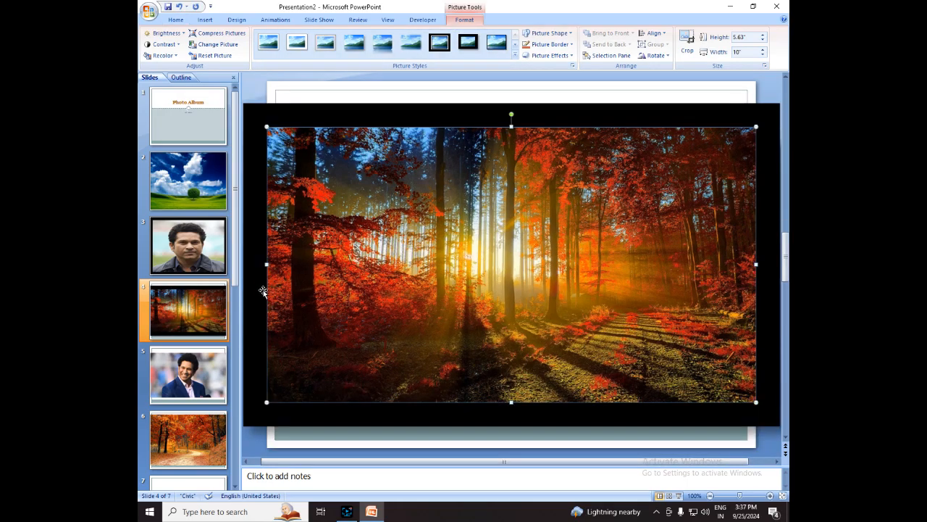
pyautogui.moveTo(266, 264); pyautogui.dragTo(291, 266)
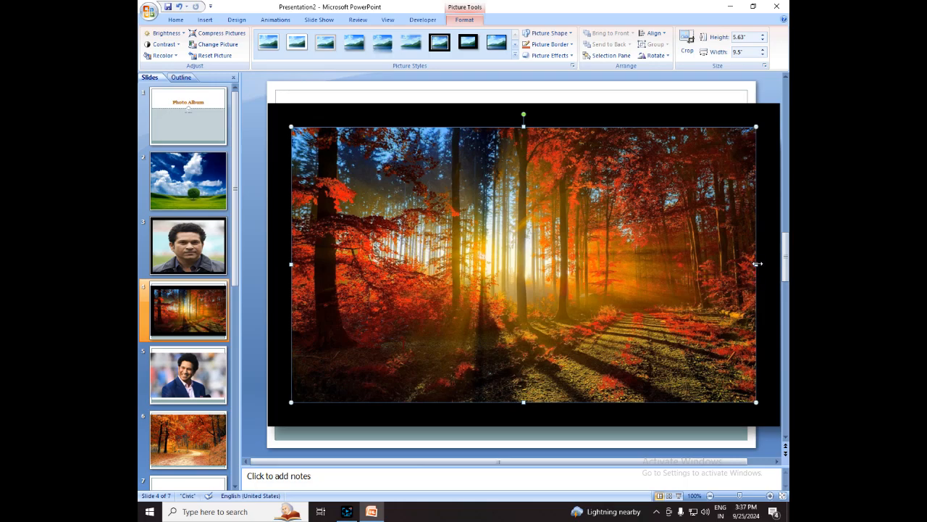
pyautogui.moveTo(755, 265); pyautogui.dragTo(731, 265)
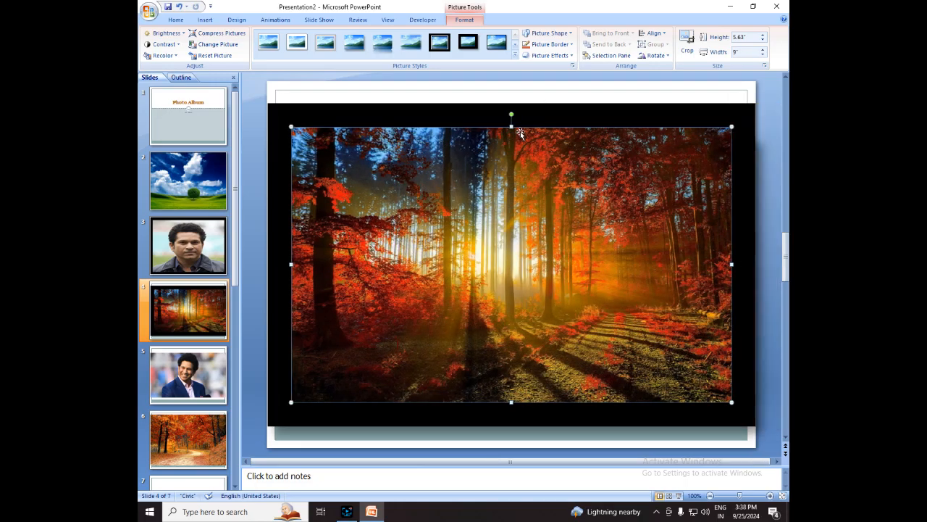
pyautogui.moveTo(512, 127); pyautogui.dragTo(514, 81)
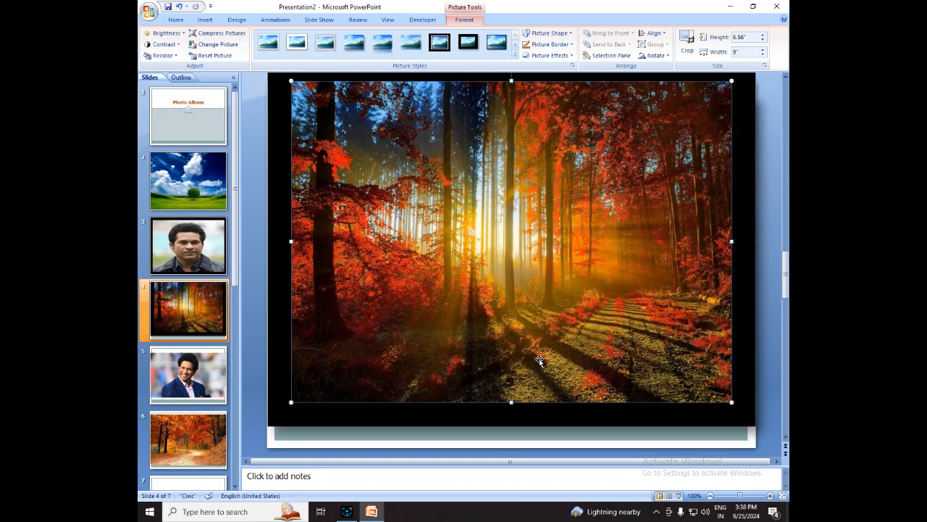
pyautogui.moveTo(539, 359); pyautogui.dragTo(531, 300)
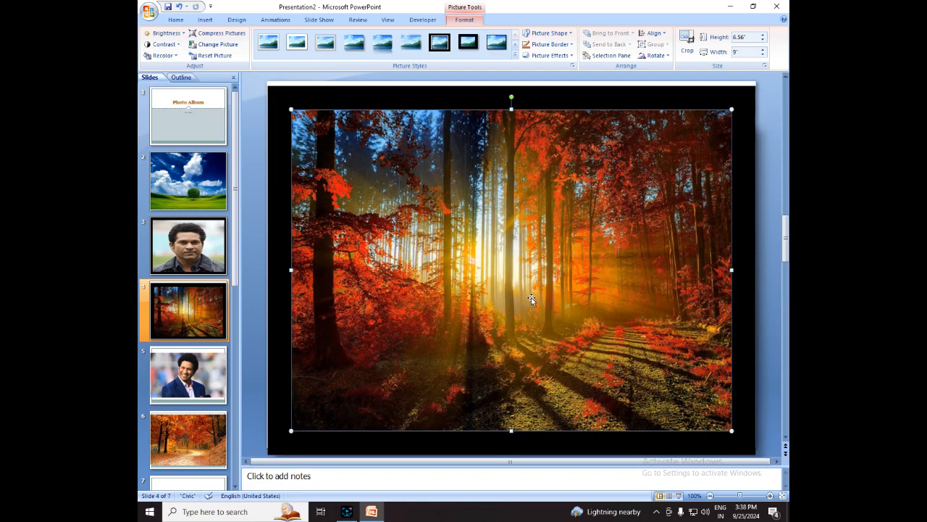
# - Apply the thick black frame to slide 5's picture, narrow it to about 9.25", and stretch its height to fill the slide
pyautogui.click(199, 368)
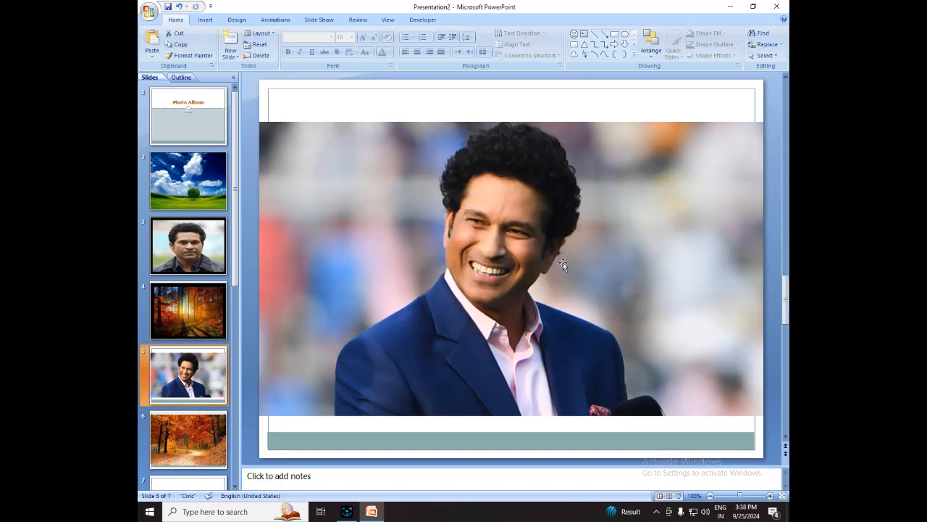
pyautogui.click(506, 177)
pyautogui.click(468, 42)
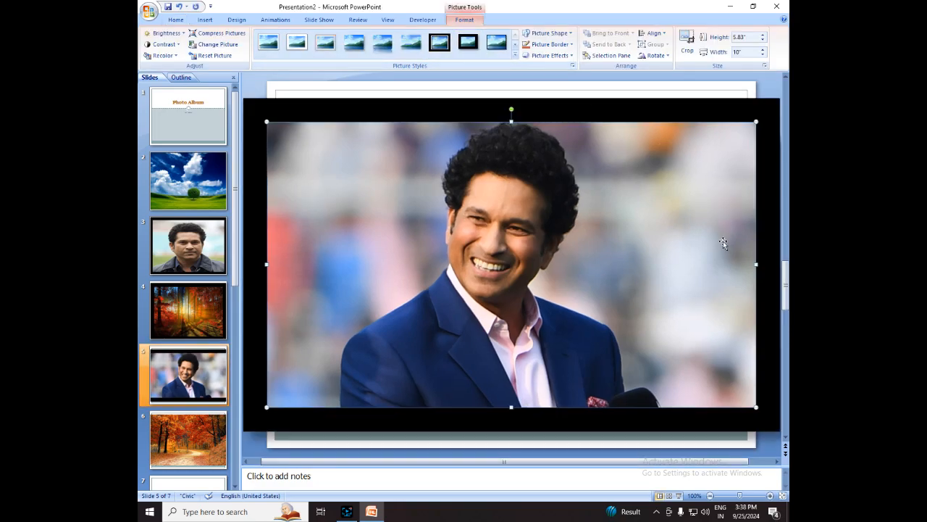
pyautogui.moveTo(754, 263); pyautogui.dragTo(736, 263)
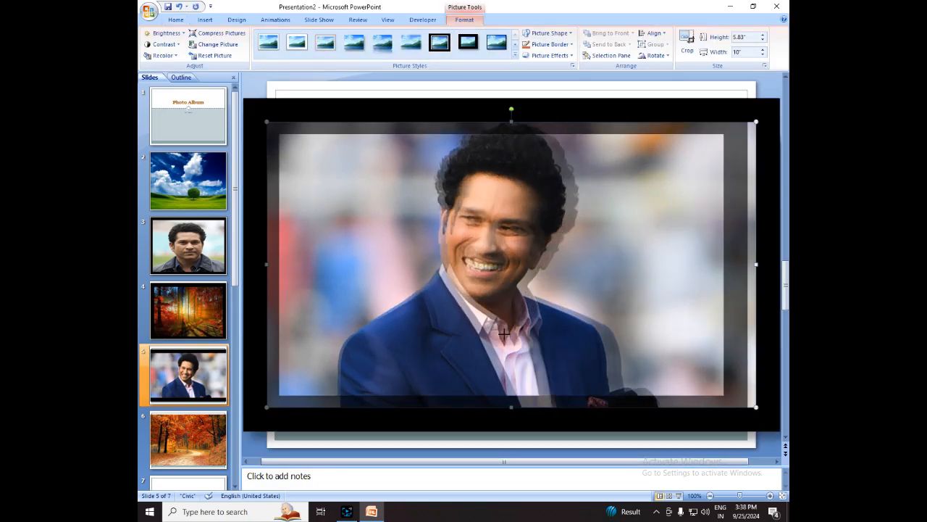
pyautogui.moveTo(503, 333); pyautogui.dragTo(503, 333)
pyautogui.moveTo(266, 264); pyautogui.dragTo(283, 263)
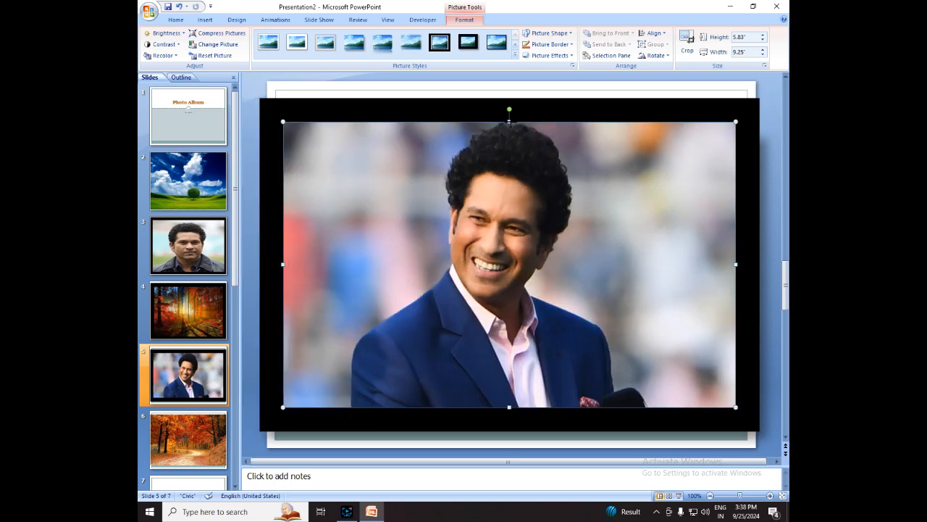
pyautogui.moveTo(510, 122); pyautogui.dragTo(509, 93)
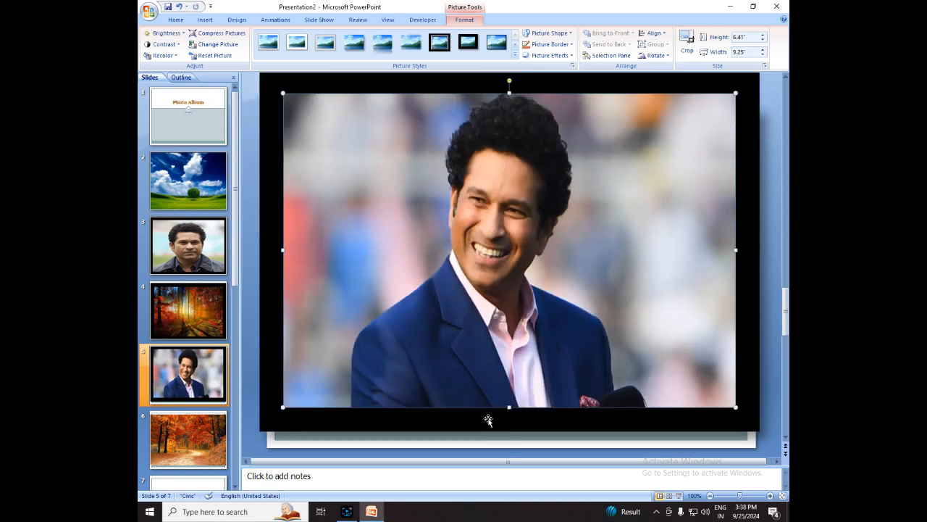
pyautogui.moveTo(509, 407); pyautogui.dragTo(250, 439)
# - Apply the thick black frame to slide 6's autumn path picture and narrow it on both sides to about 9.33" wide
pyautogui.click(209, 439)
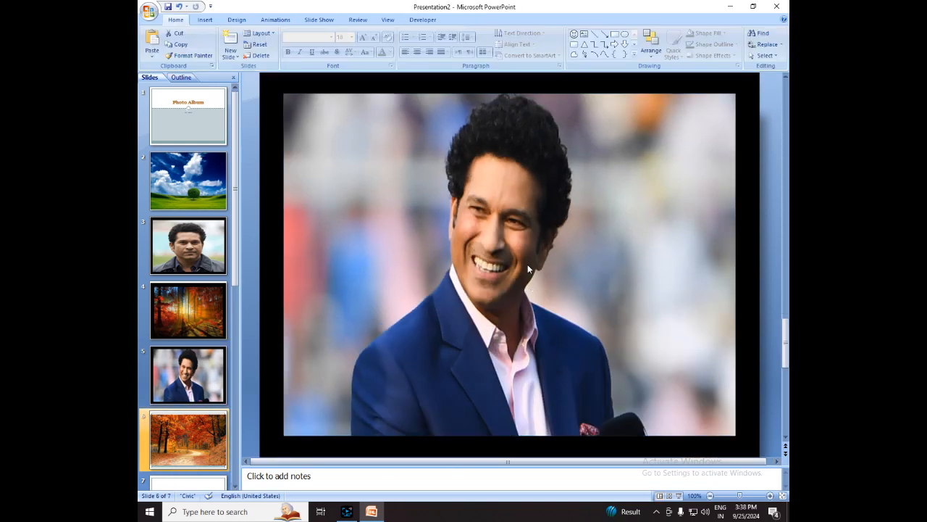
pyautogui.click(526, 267)
pyautogui.click(462, 44)
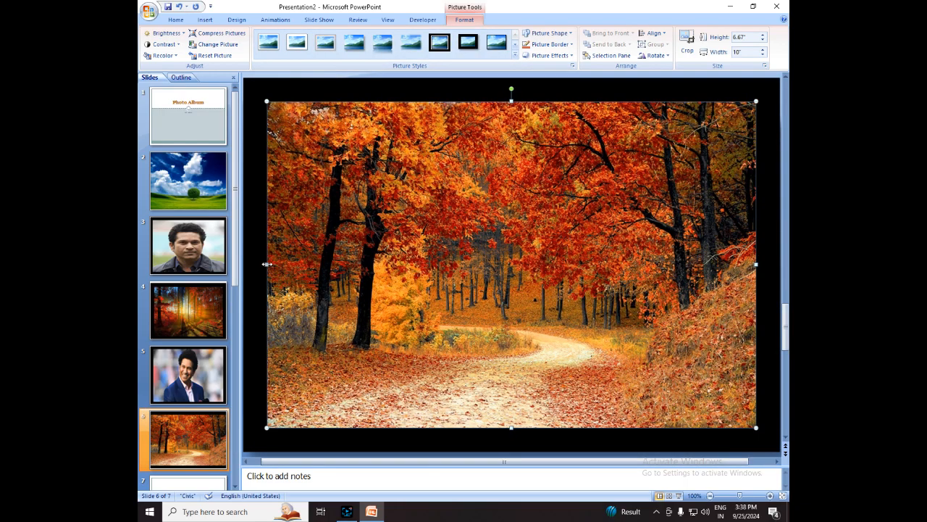
pyautogui.moveTo(266, 265); pyautogui.dragTo(283, 265)
pyautogui.moveTo(784, 325); pyautogui.dragTo(779, 322)
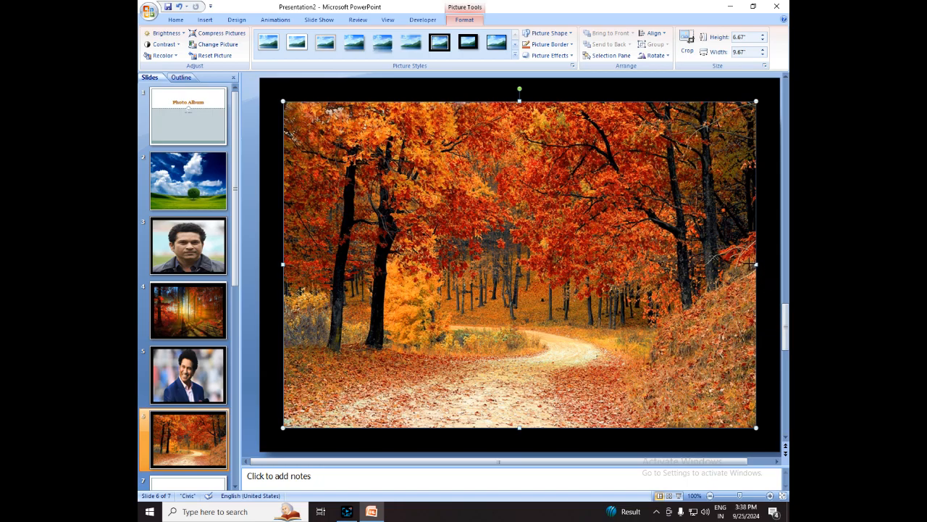
pyautogui.moveTo(750, 264); pyautogui.dragTo(740, 266)
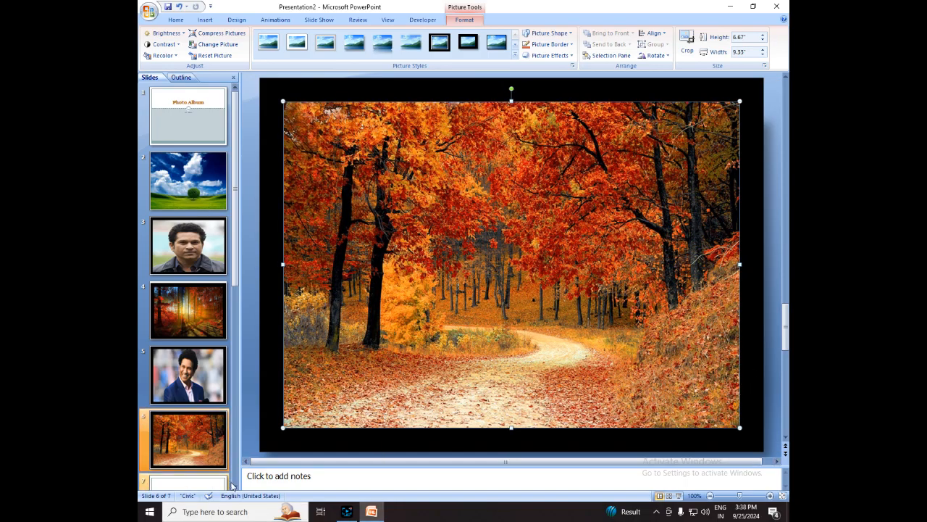
# - Apply the Fade Through Black transition to the "Photo Album" title slide
pyautogui.scroll(-1, 232, 487)
pyautogui.click(202, 455)
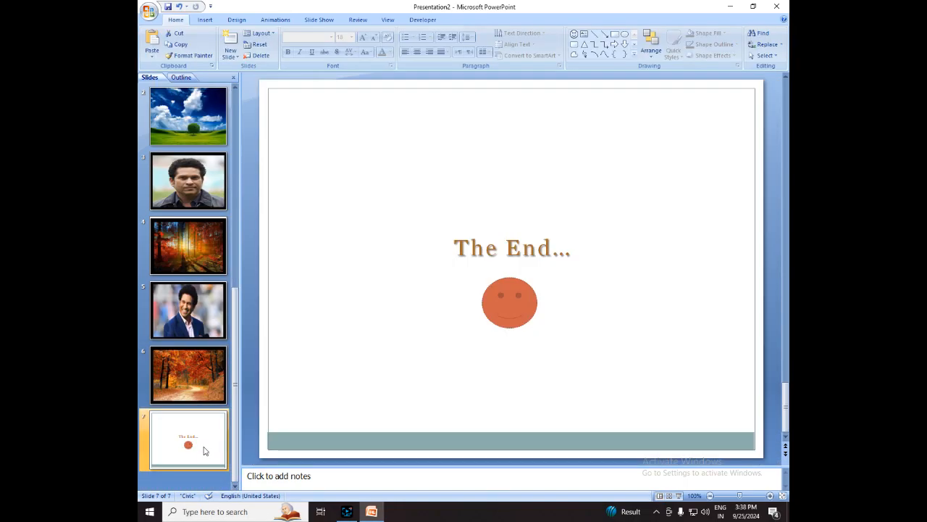
pyautogui.scroll(1, 238, 396)
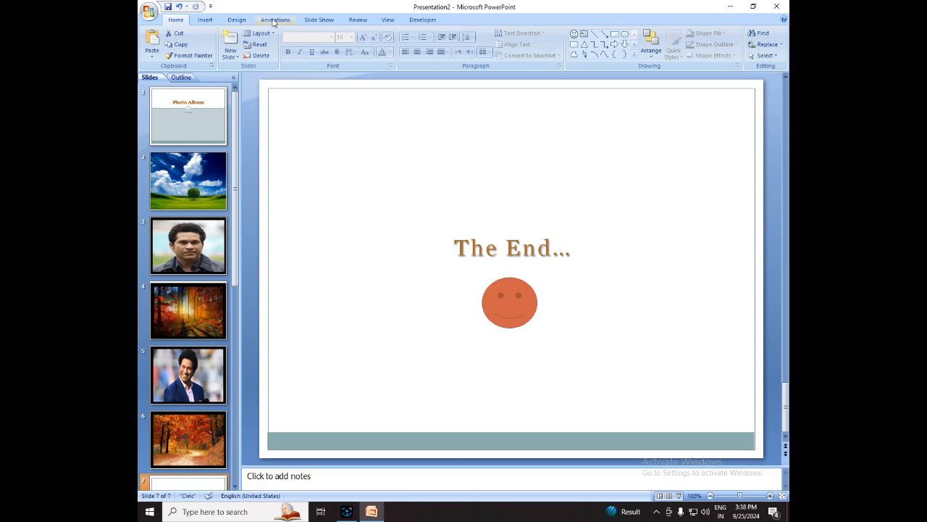
pyautogui.click(275, 21)
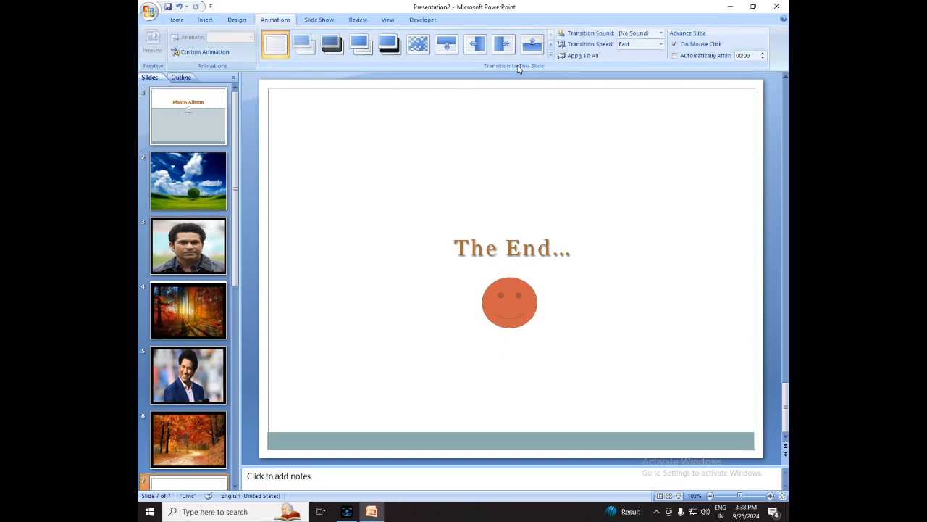
pyautogui.click(207, 119)
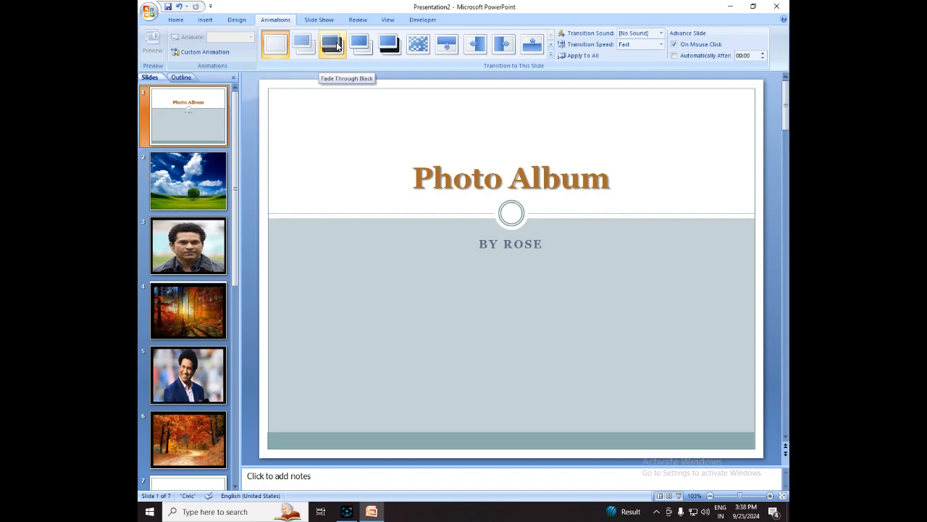
pyautogui.click(334, 45)
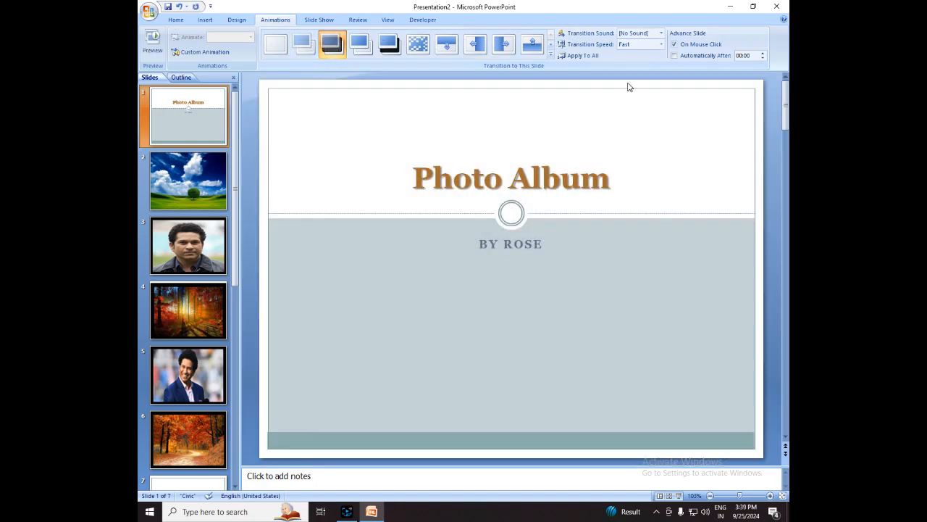
# - Set the title slide's transition speed to Medium and make it advance automatically after a short delay instead of on mouse click
pyautogui.click(663, 46)
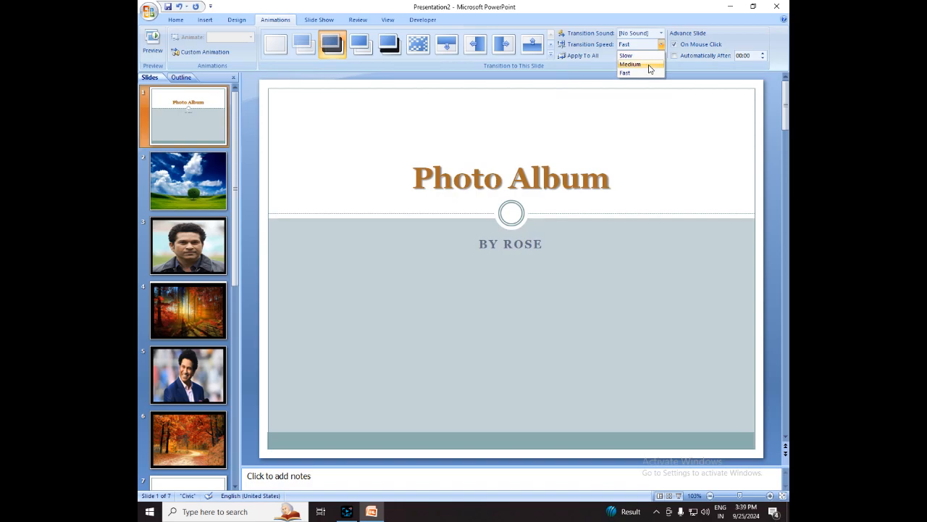
pyautogui.click(650, 64)
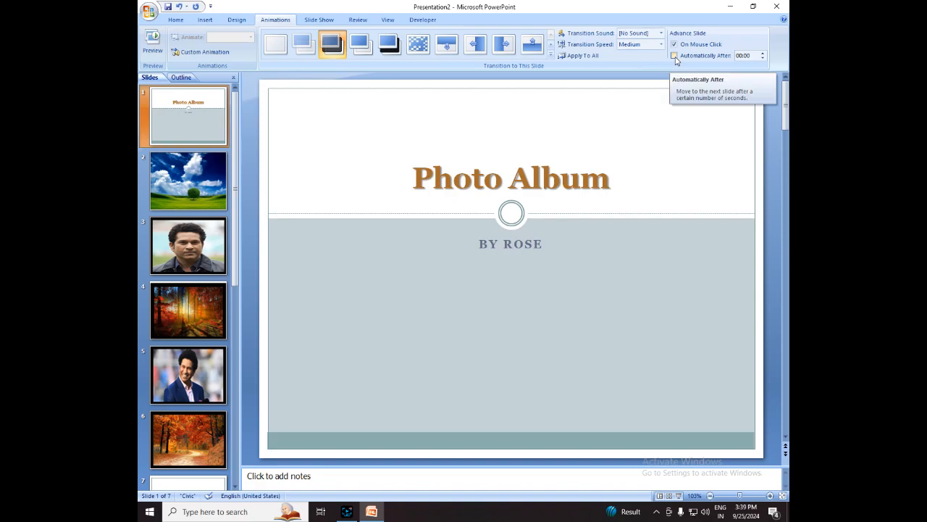
pyautogui.click(675, 55)
pyautogui.click(675, 45)
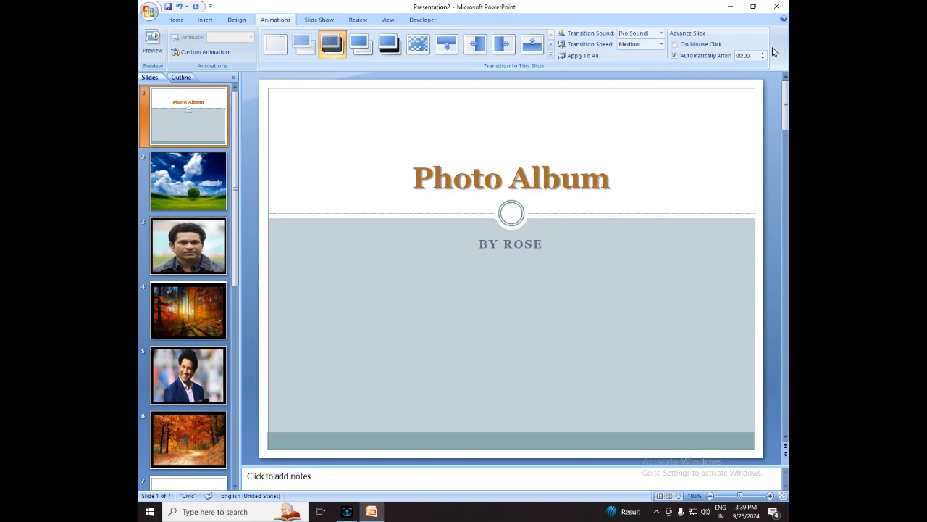
pyautogui.click(763, 53)
# - Give slide 2's landscape the vertical comb transition at Medium speed, advancing automatically after 00:01 instead of on mouse click
pyautogui.click(194, 185)
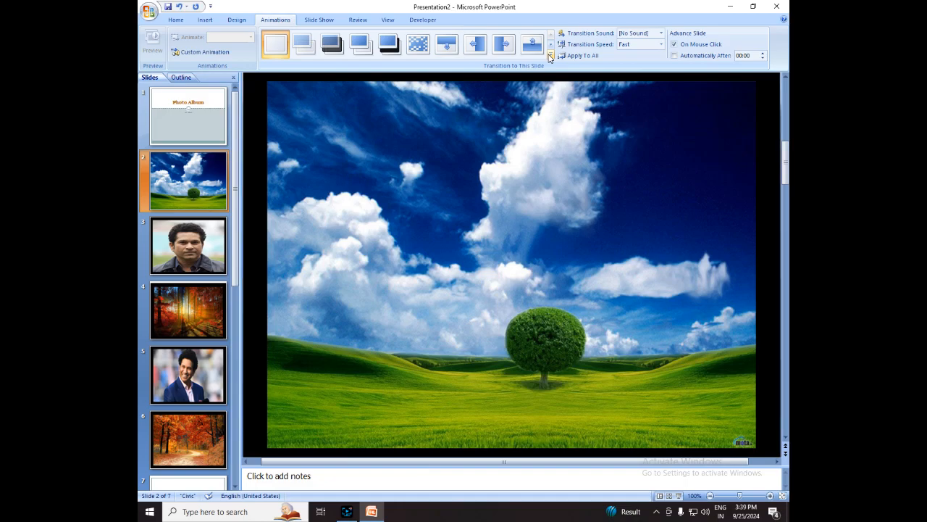
pyautogui.click(551, 55)
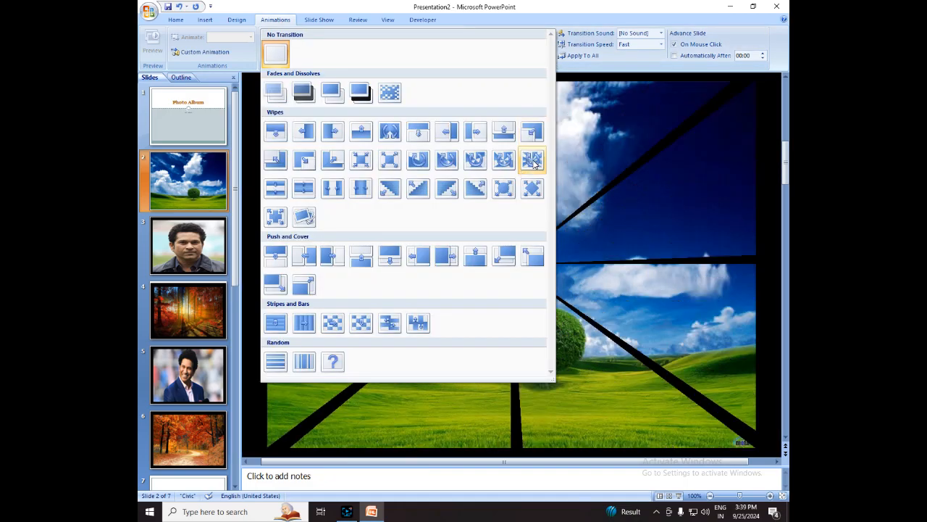
pyautogui.click(425, 326)
pyautogui.click(661, 44)
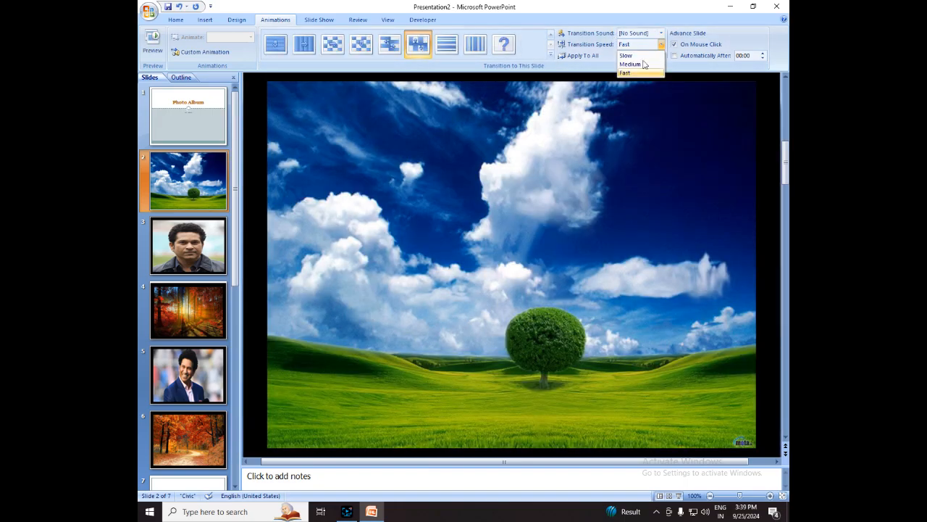
pyautogui.click(630, 64)
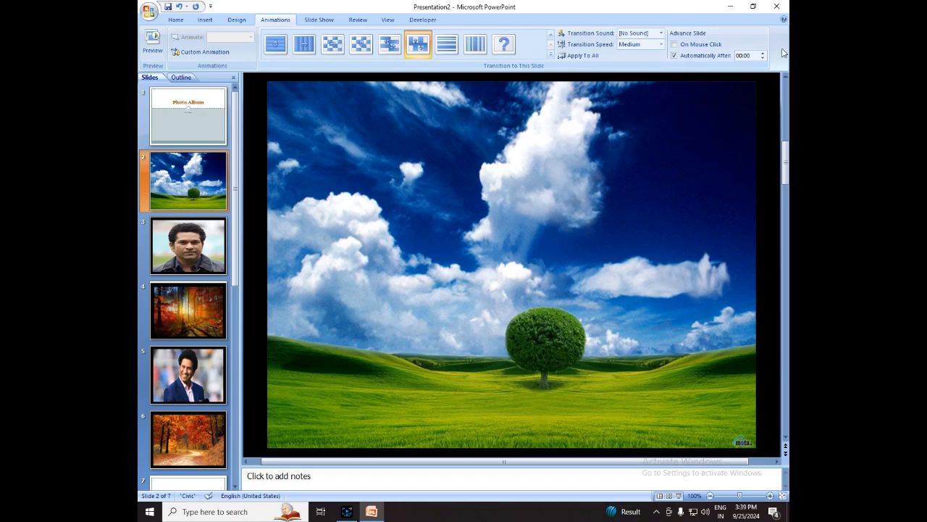
pyautogui.click(192, 128)
pyautogui.click(188, 180)
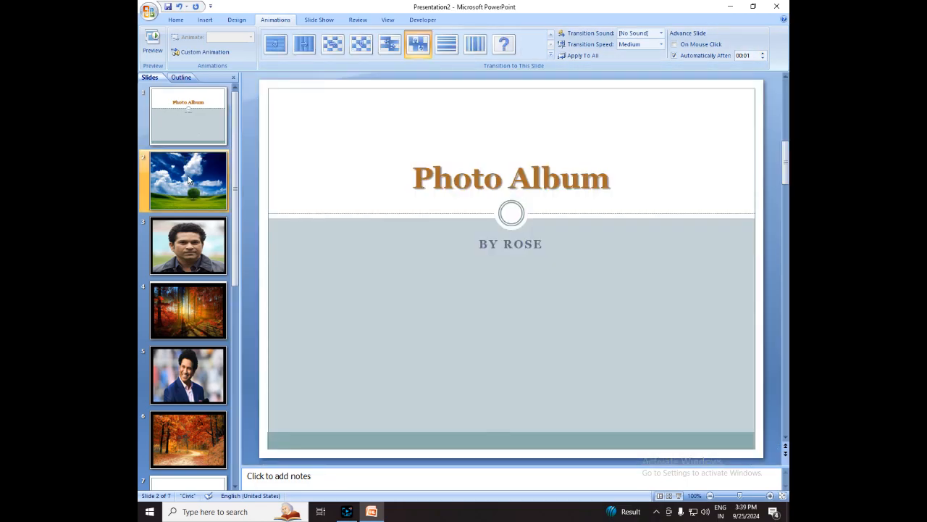
# - Give slide 3's portrait a vertical split transition at Medium speed, advancing automatically instead of on mouse click
pyautogui.click(188, 243)
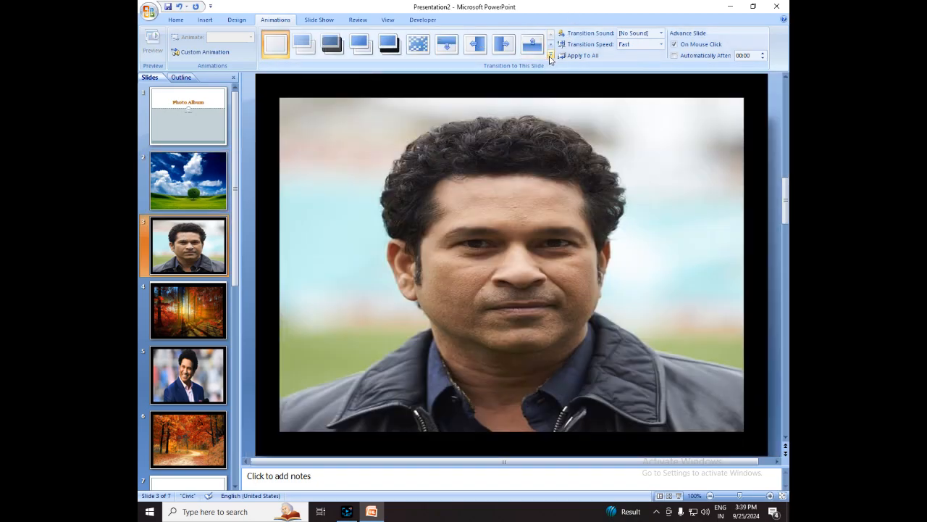
pyautogui.click(551, 58)
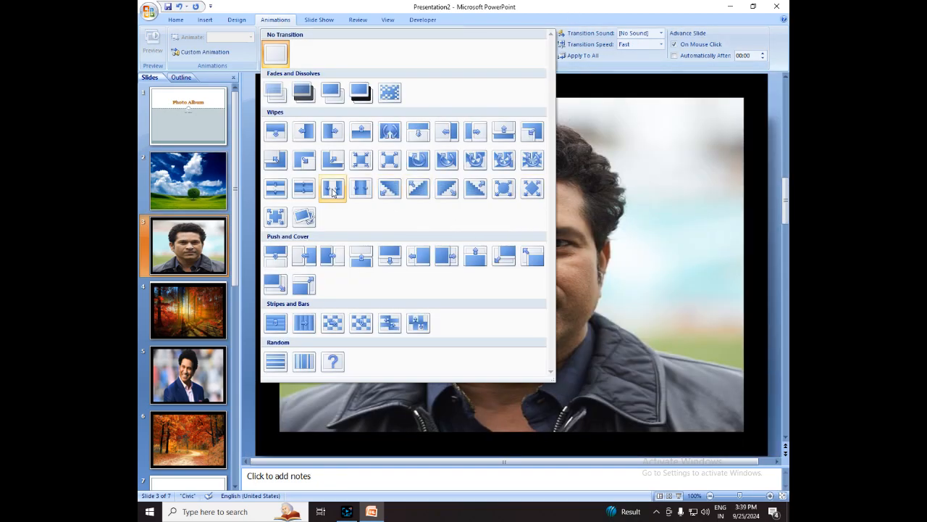
pyautogui.click(332, 191)
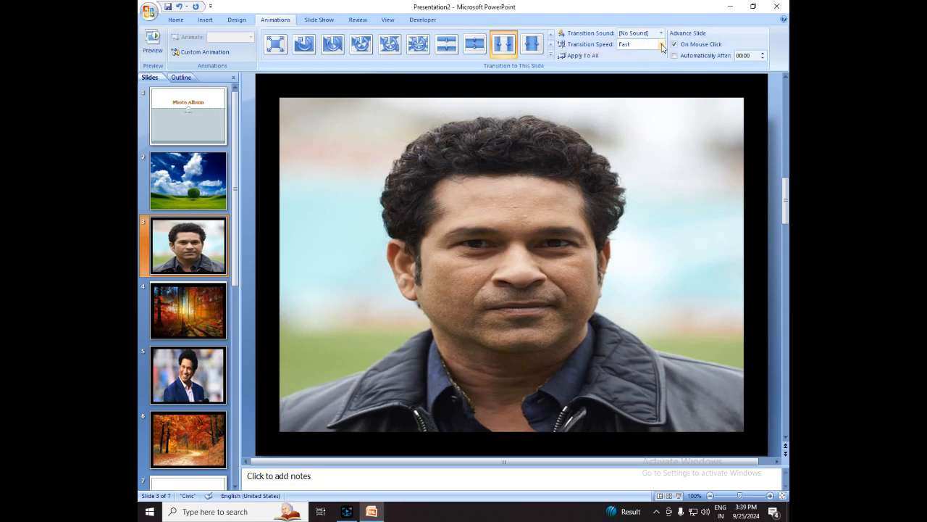
pyautogui.click(661, 44)
pyautogui.click(651, 61)
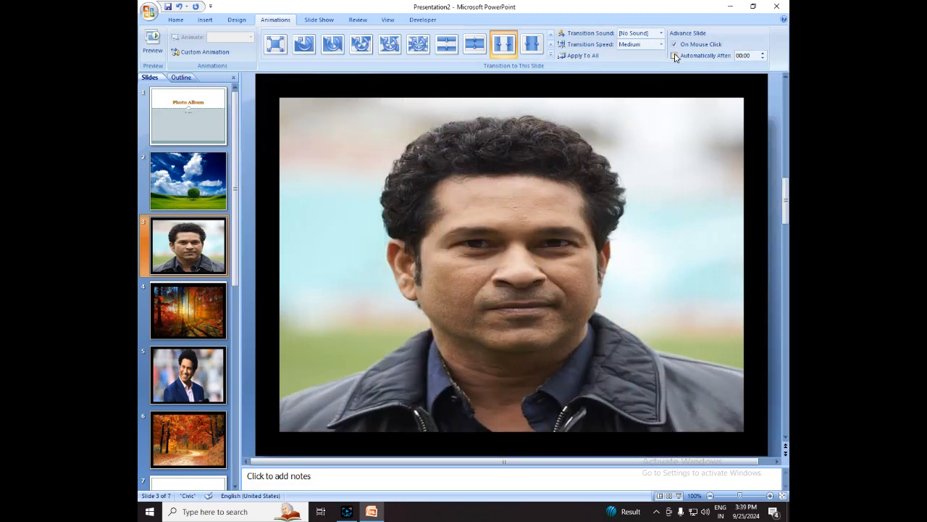
pyautogui.click(675, 56)
pyautogui.click(675, 44)
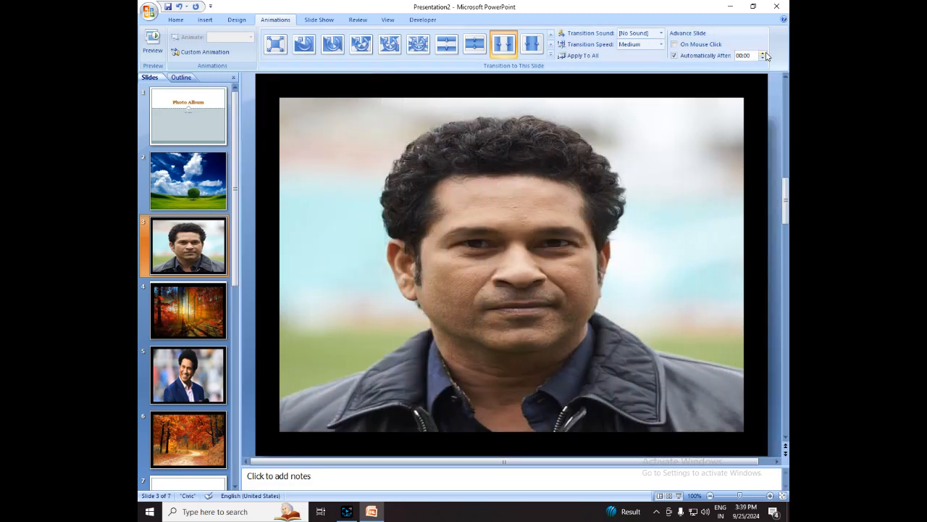
# - Give slide 4's forest picture the horizontal blinds transition at Medium speed, advancing automatically after a short delay instead of on mouse click
pyautogui.scroll(-1, 612, 172)
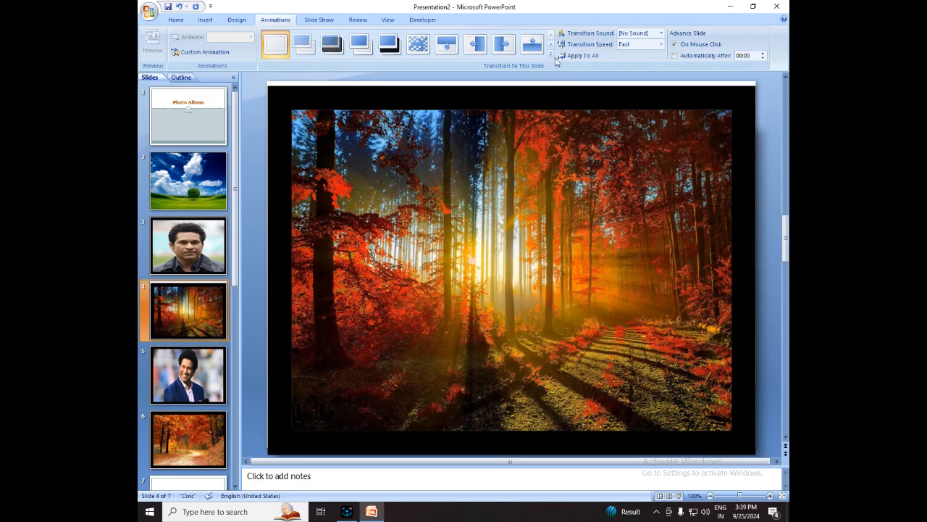
pyautogui.click(550, 58)
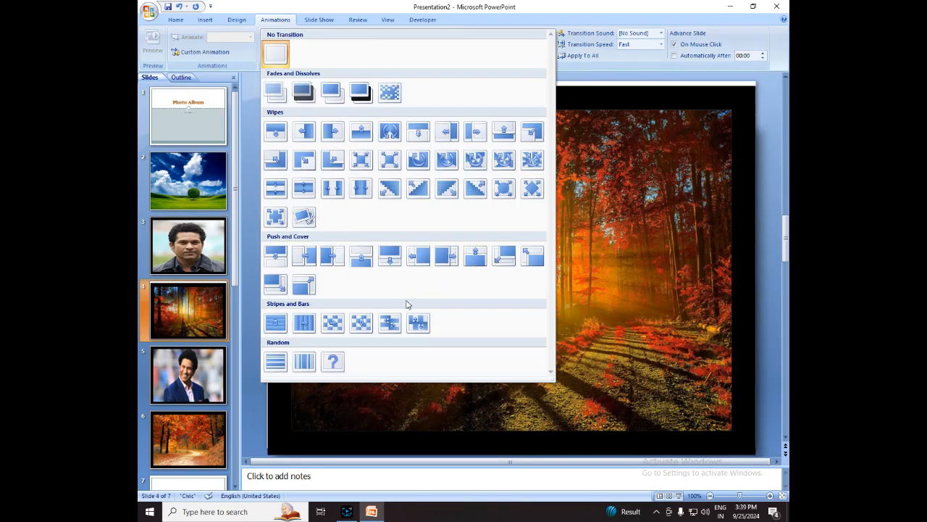
pyautogui.click(276, 326)
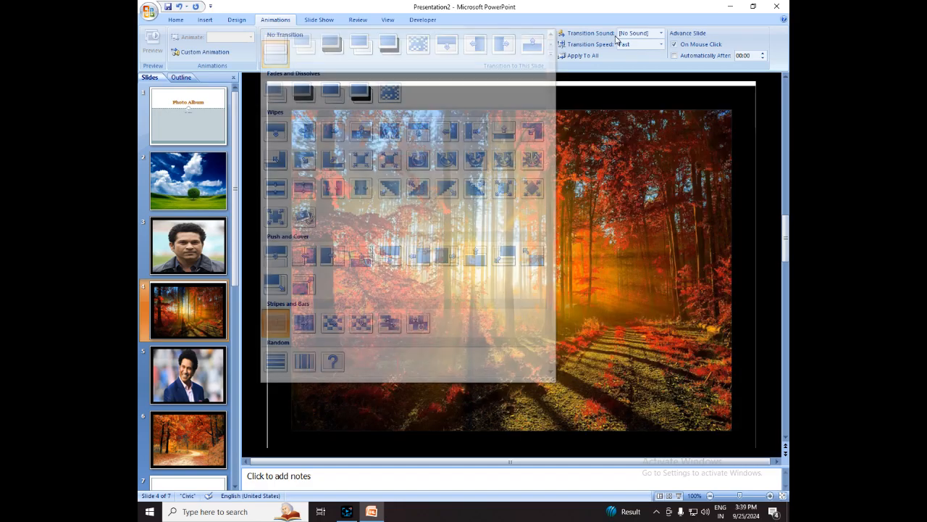
pyautogui.click(661, 44)
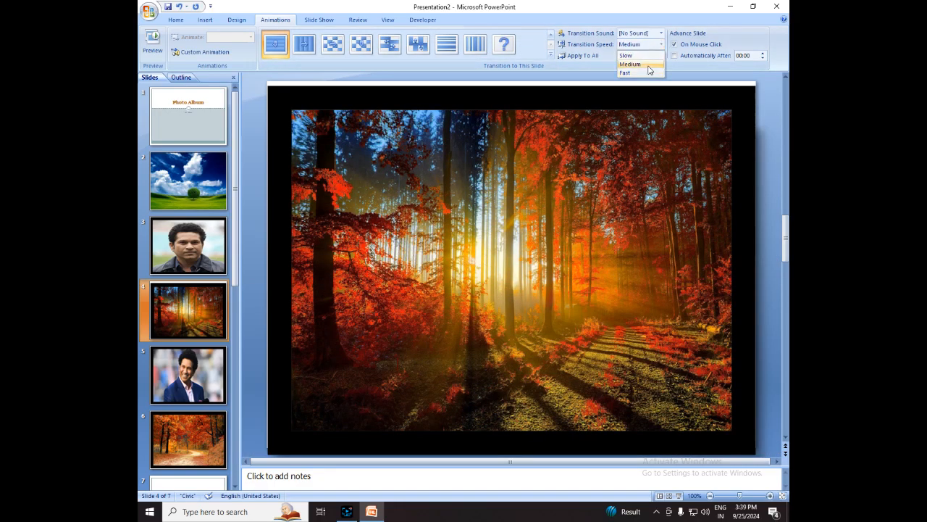
pyautogui.click(637, 63)
pyautogui.click(676, 44)
pyautogui.click(674, 55)
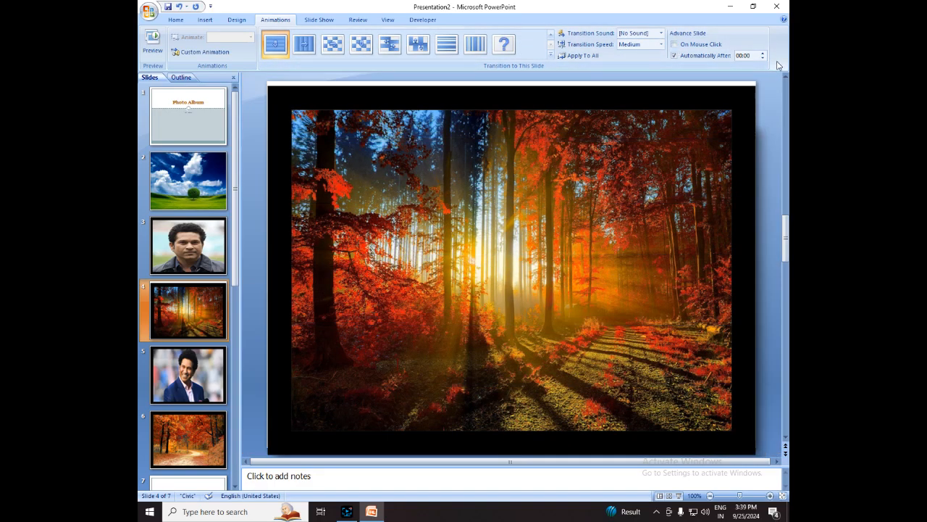
pyautogui.click(762, 53)
# - Give slide 5's picture the vertical random bars transition at Medium speed, advancing automatically after 00:01 instead of on mouse click
pyautogui.click(184, 373)
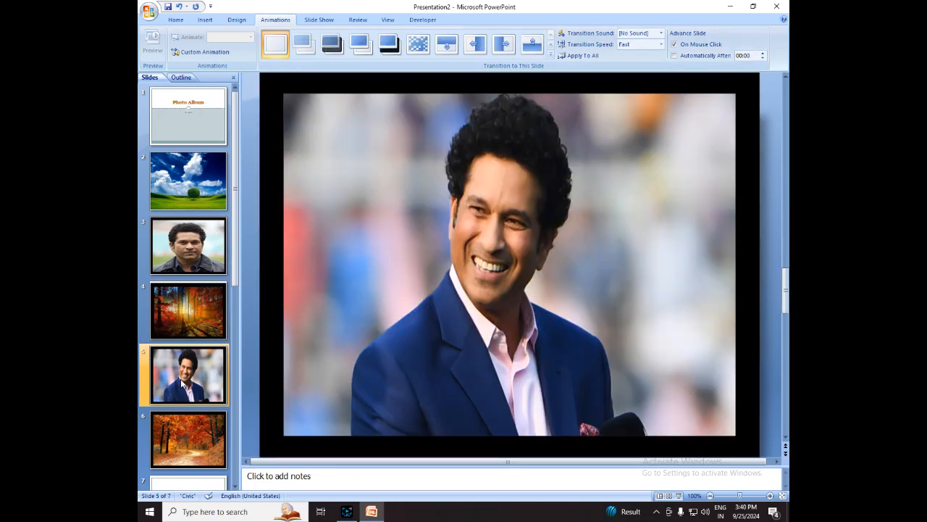
pyautogui.click(550, 58)
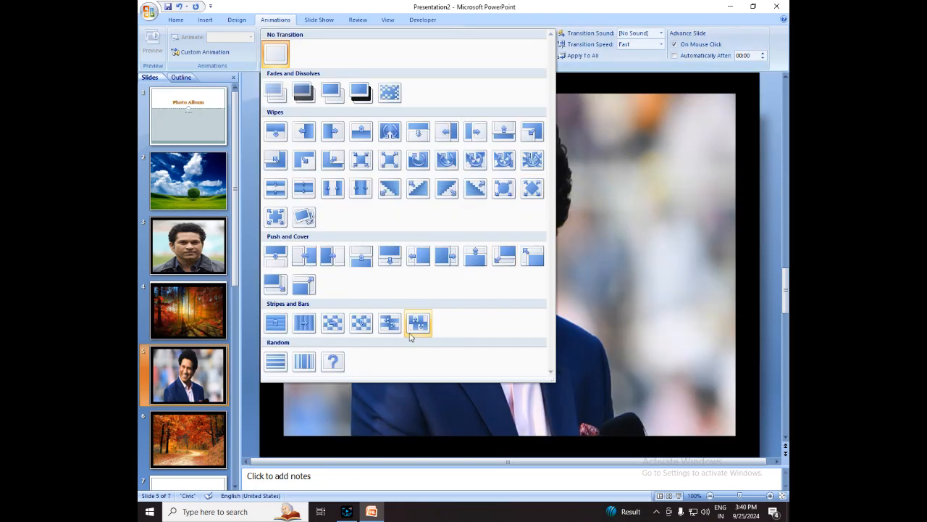
pyautogui.click(307, 365)
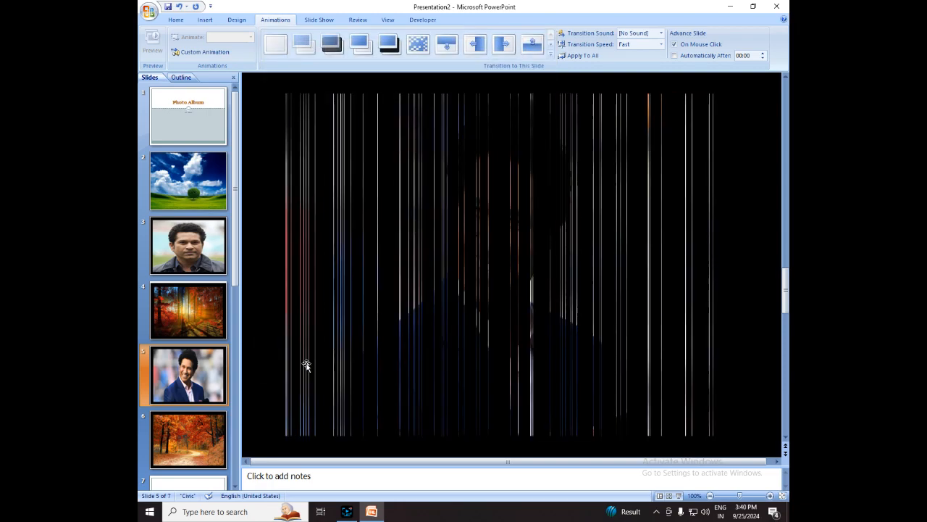
pyautogui.click(661, 45)
pyautogui.click(650, 63)
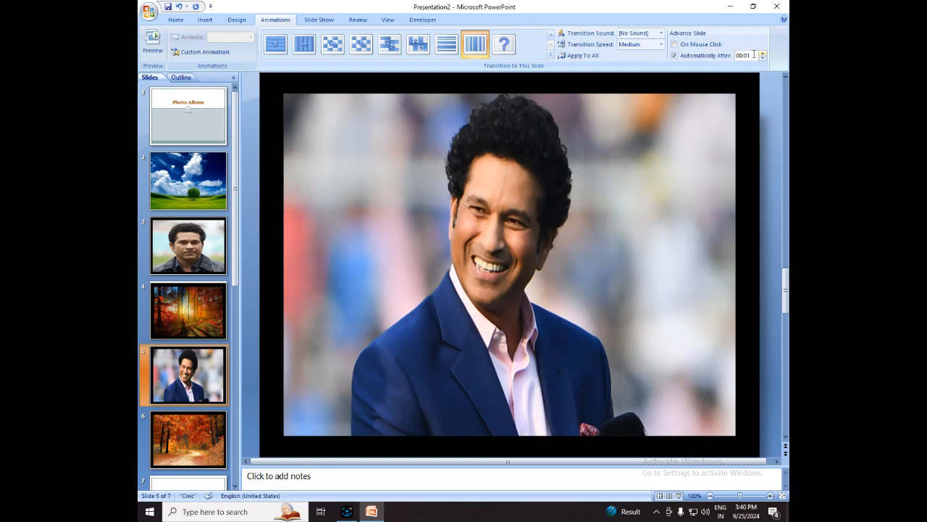
# - Try the Wedge transition on slide 6's autumn path picture and replace it with the Dissolve transition
pyautogui.click(173, 445)
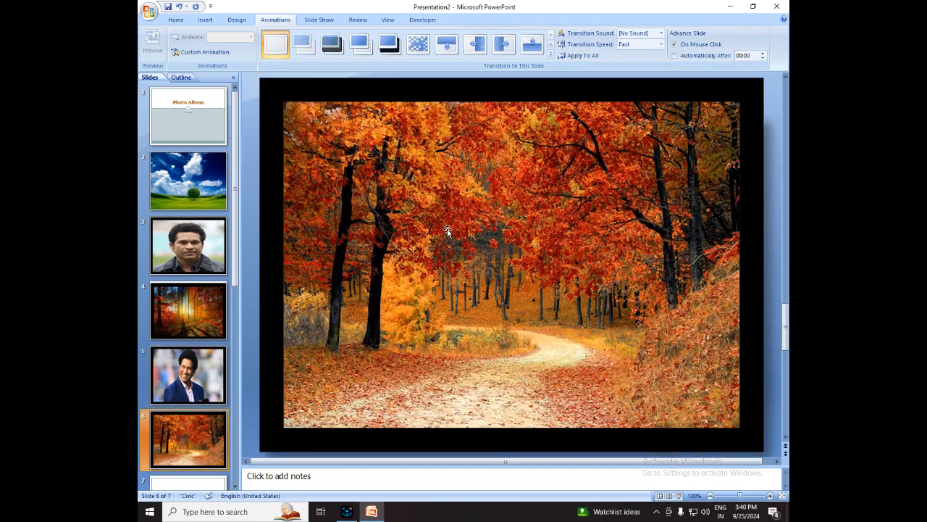
pyautogui.click(551, 55)
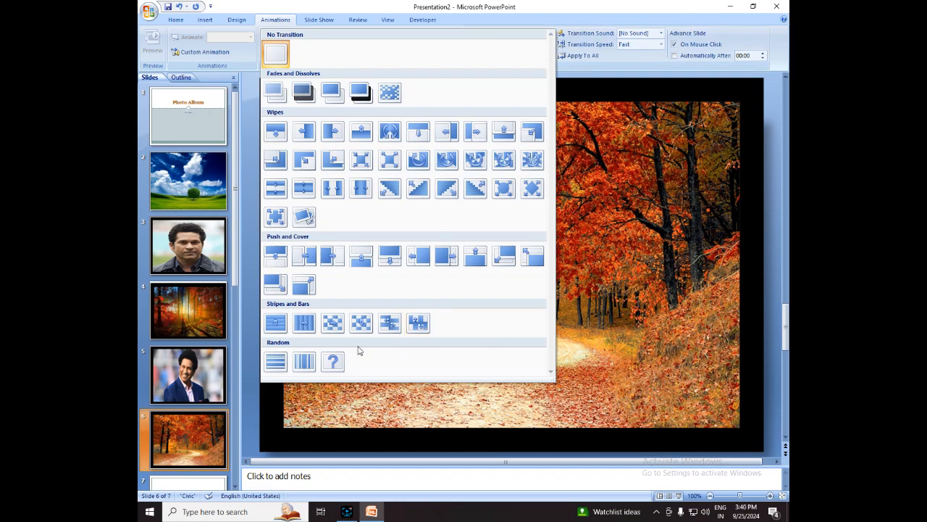
pyautogui.click(387, 133)
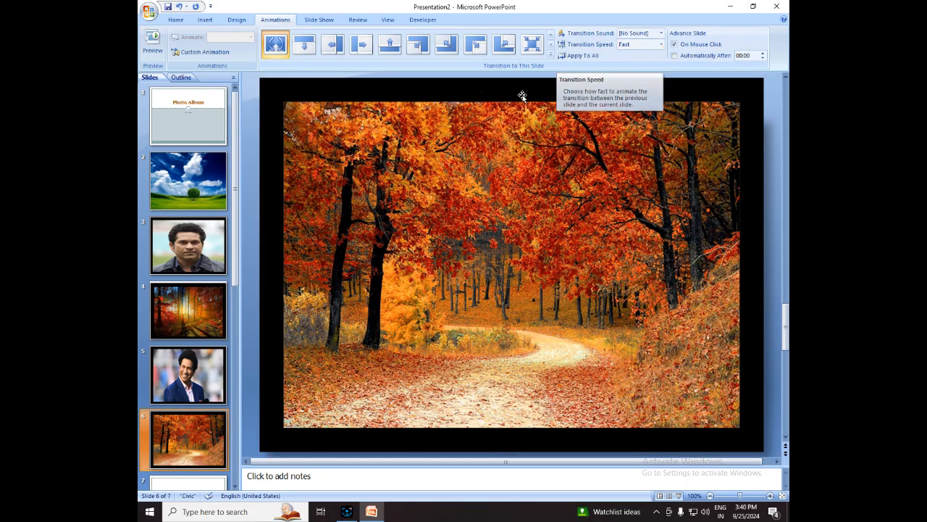
pyautogui.click(550, 56)
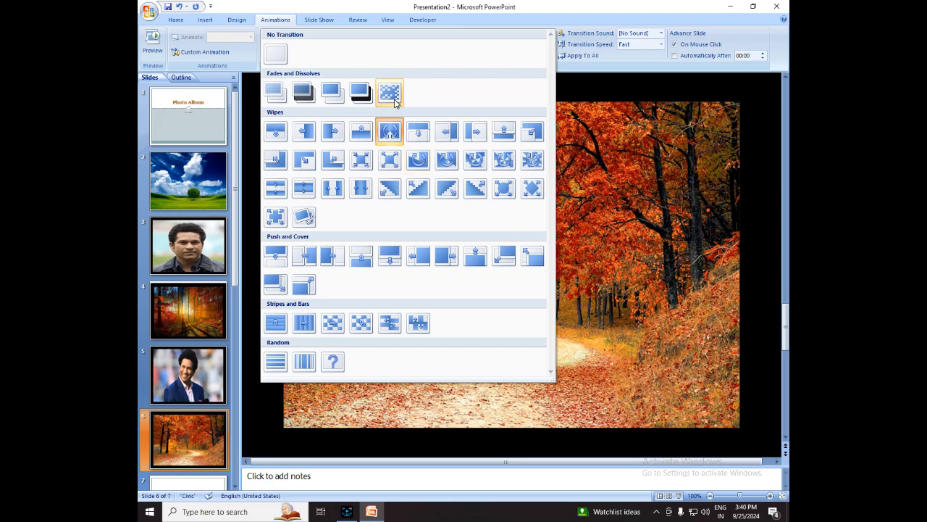
pyautogui.click(390, 100)
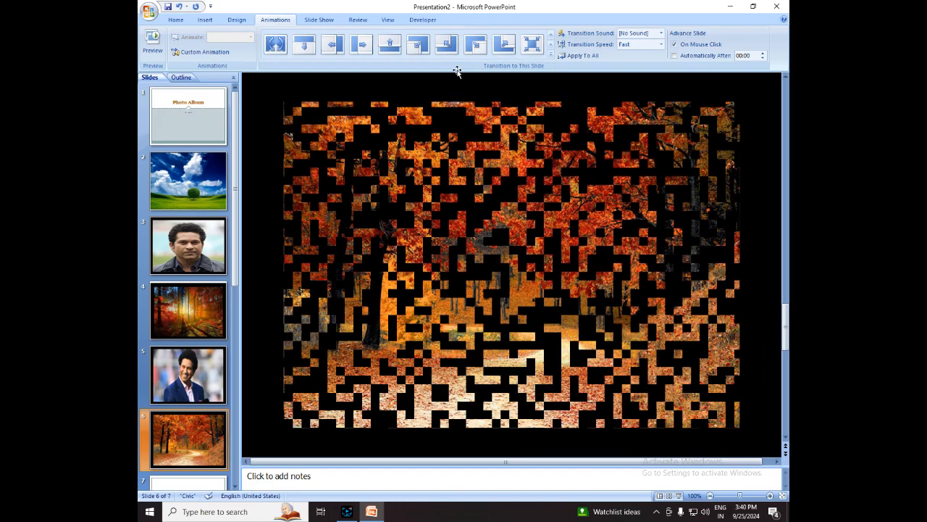
# - Set slide 6's transition speed to Medium and make it advance automatically after a short delay instead of on mouse click
pyautogui.click(660, 44)
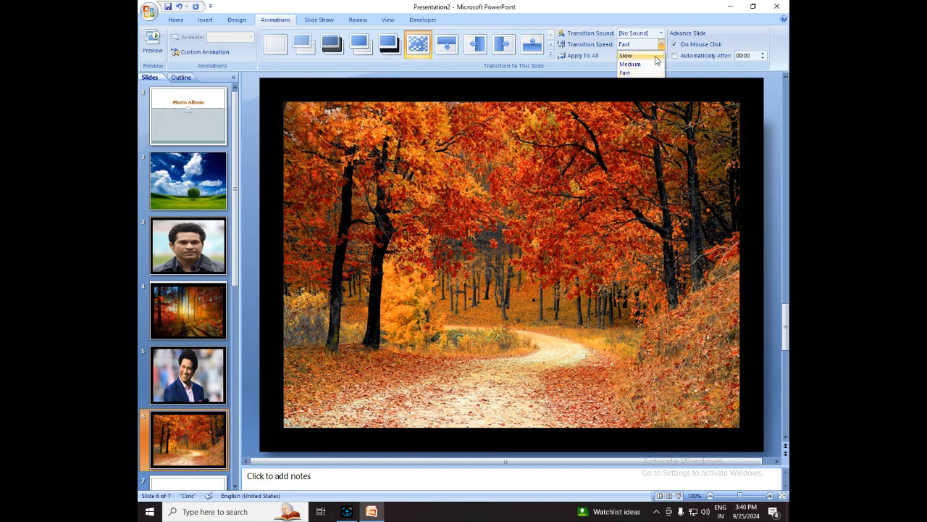
pyautogui.click(656, 64)
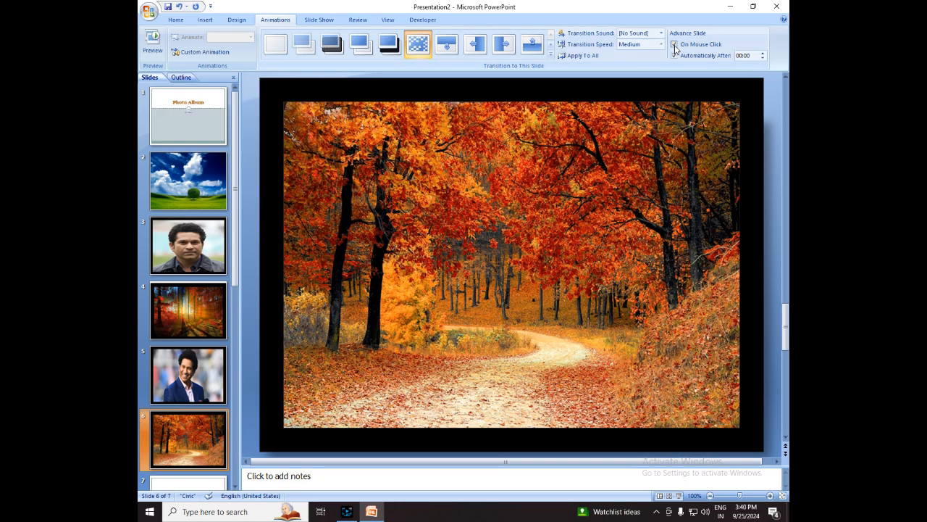
pyautogui.click(674, 44)
pyautogui.click(674, 55)
pyautogui.click(762, 53)
# - Give slide 7, "The End...", the Newsflash transition at Medium speed, advancing automatically after a short delay instead of on mouse click
pyautogui.click(217, 482)
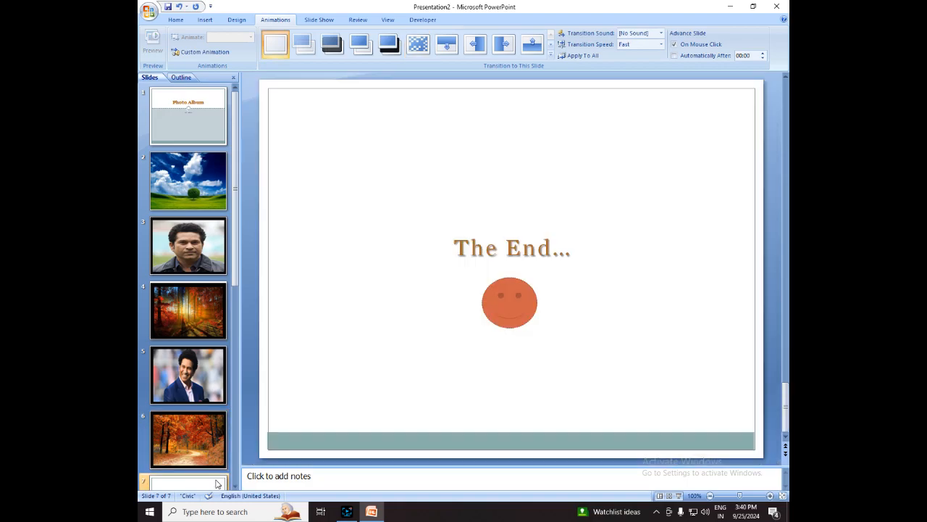
pyautogui.click(551, 55)
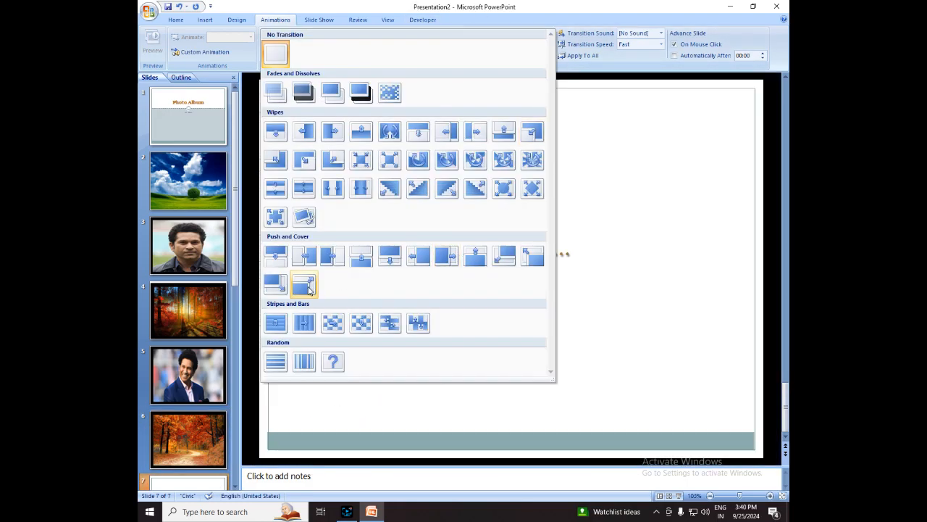
pyautogui.click(304, 216)
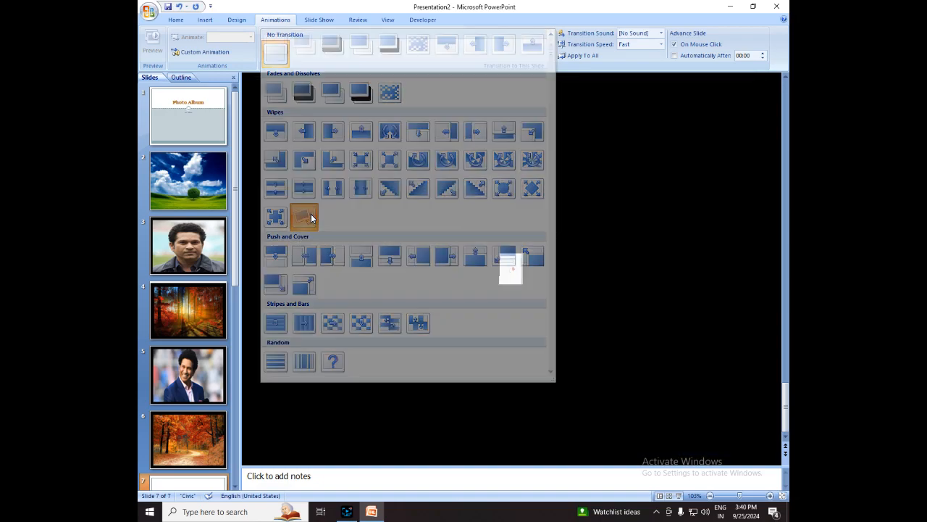
pyautogui.click(661, 44)
pyautogui.click(655, 65)
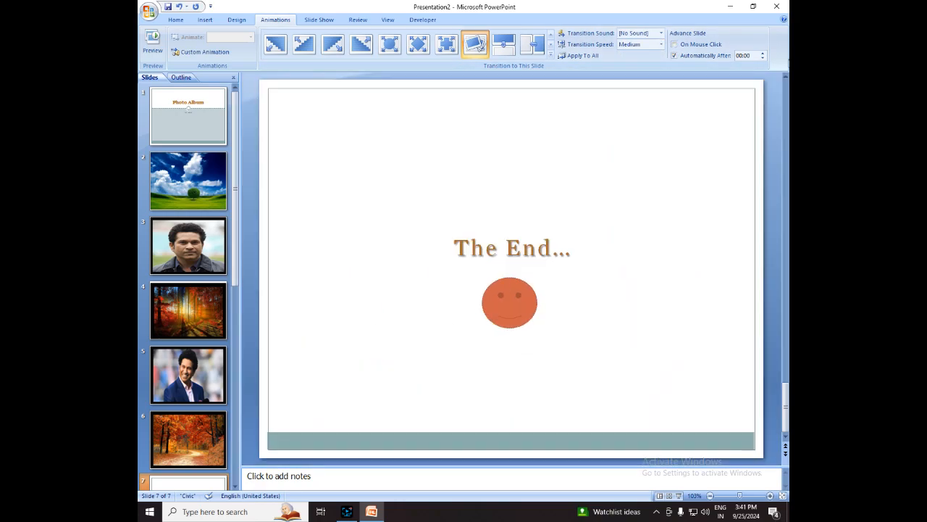
pyautogui.click(763, 53)
# - Play the slide show from the title slide through to the end to review every transition, and exit it
pyautogui.click(190, 123)
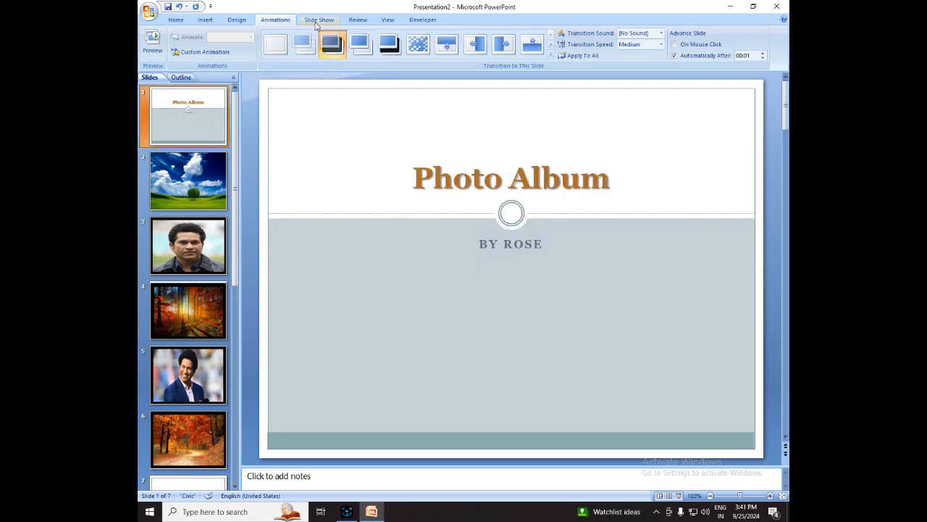
pyautogui.press('F5')
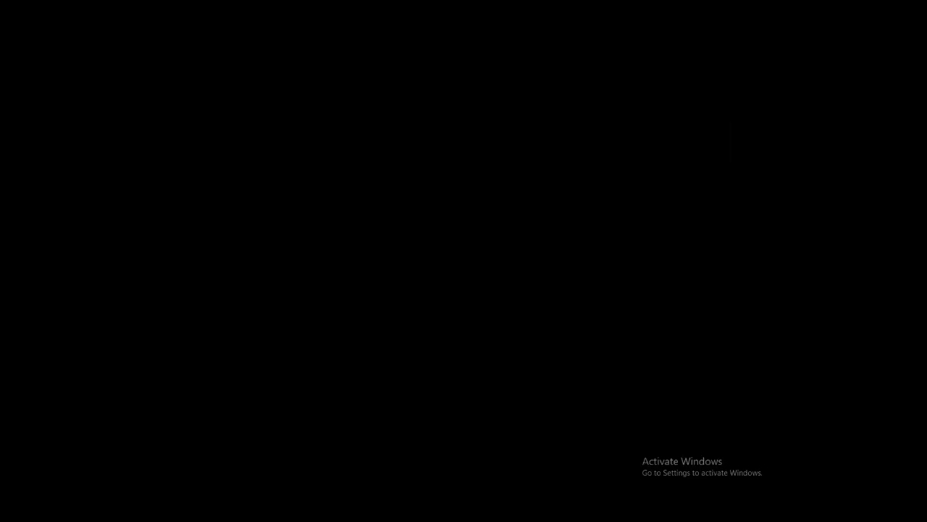
pyautogui.press('Right')
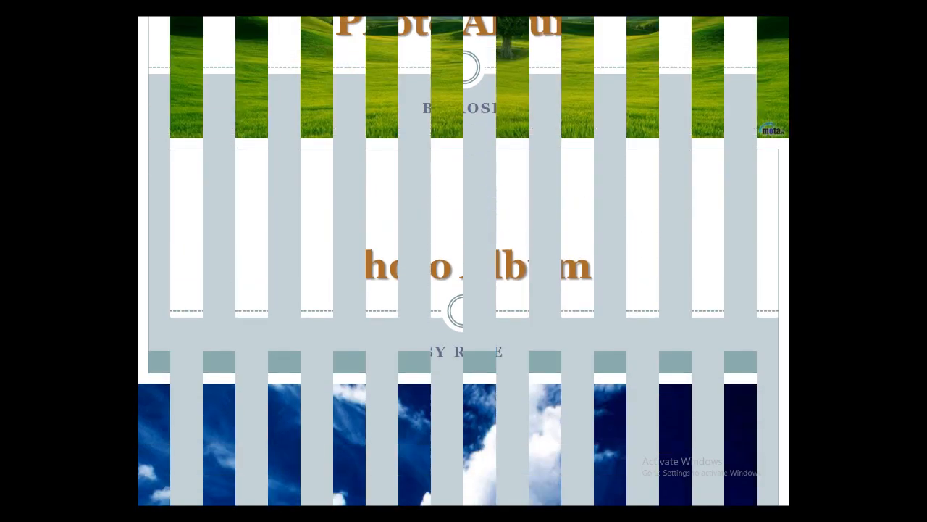
pyautogui.press('Right')
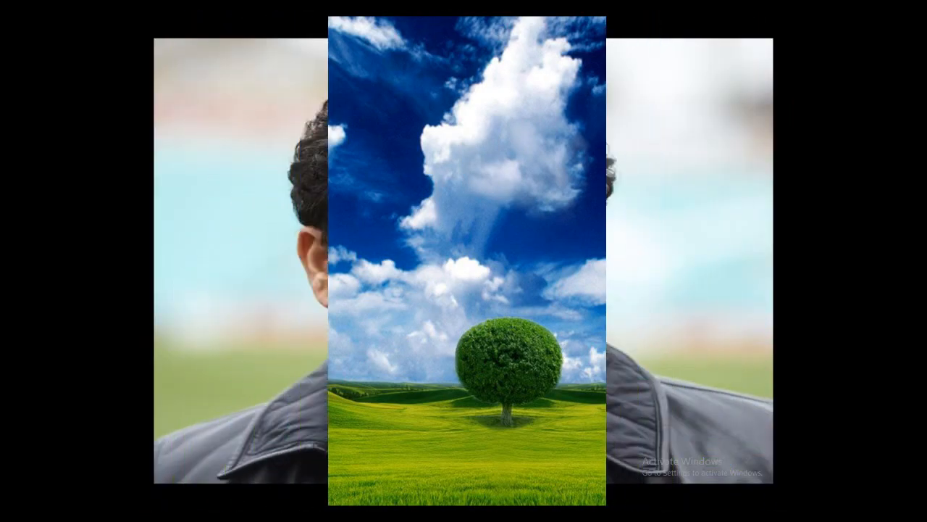
pyautogui.press('Right')
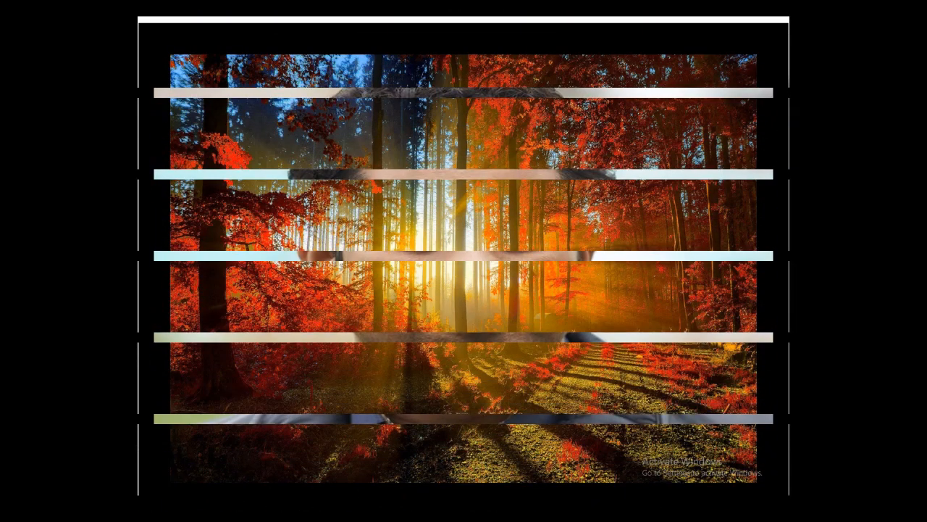
pyautogui.press('Right')
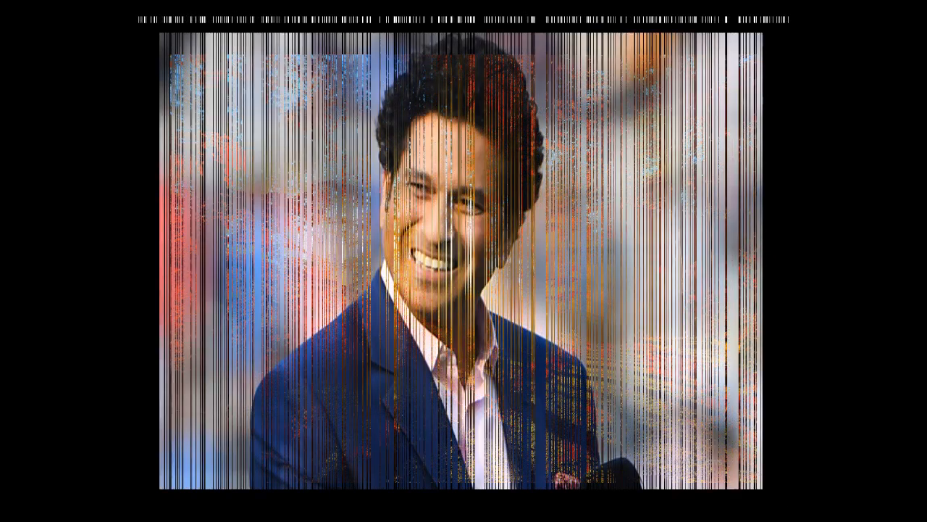
pyautogui.press('Right')
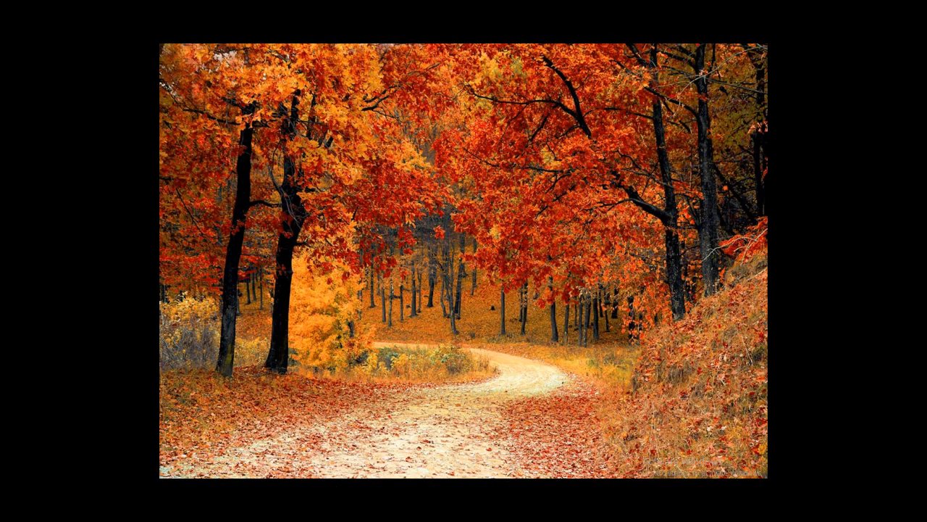
pyautogui.press('Right')
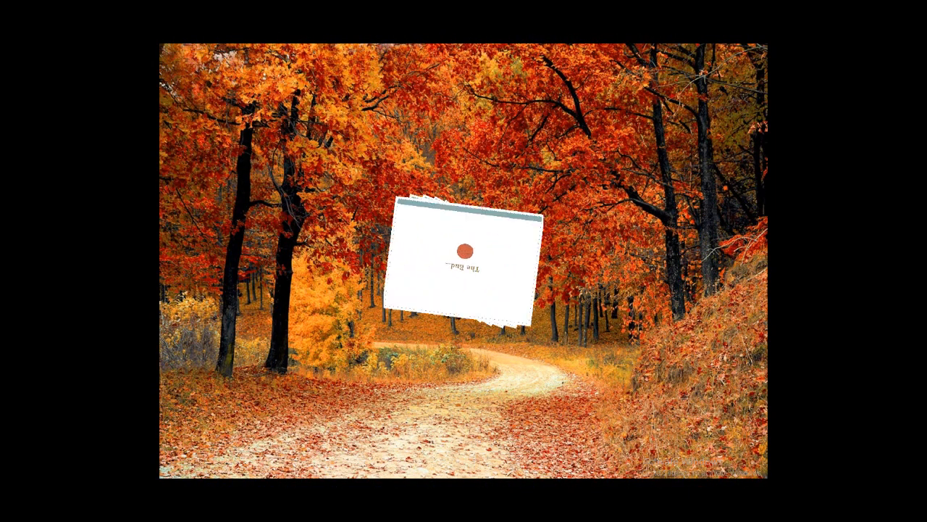
pyautogui.press('Right')
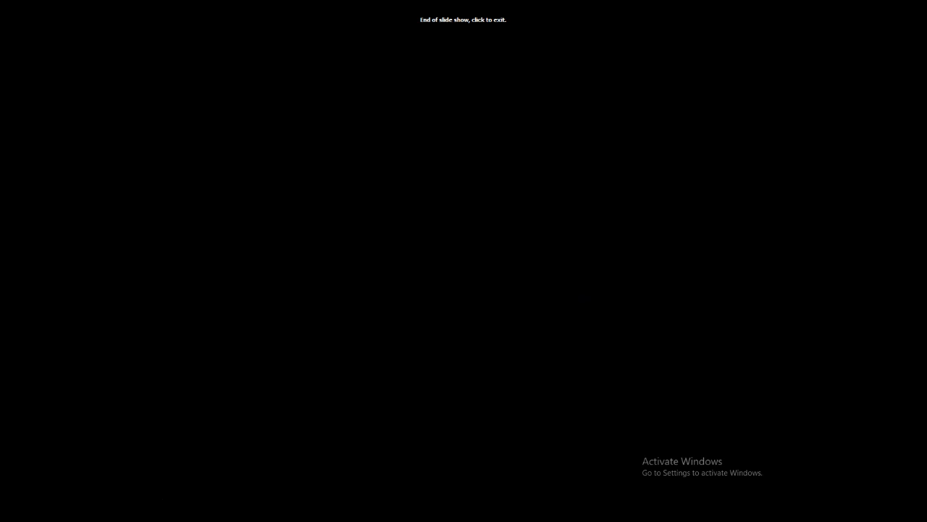
pyautogui.click(583, 292)
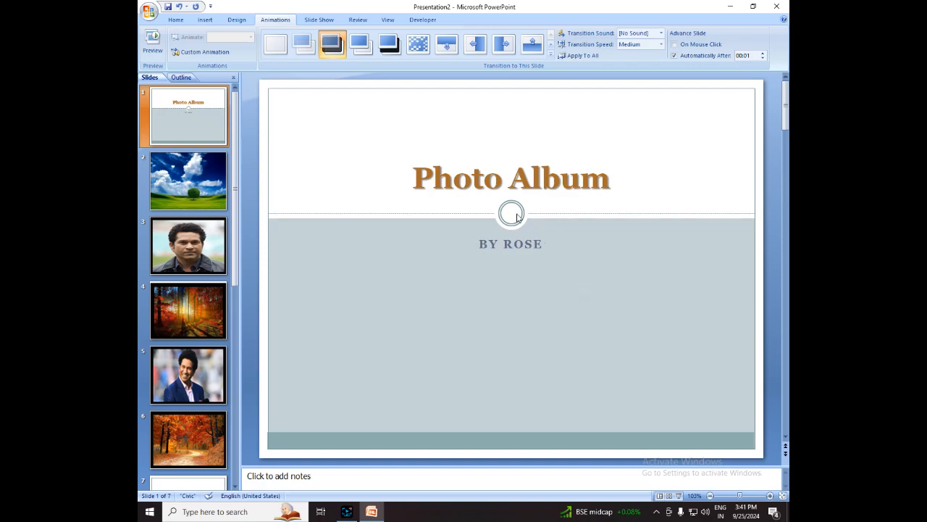
# - Set up the slide show to loop continuously until Esc
pyautogui.click(315, 22)
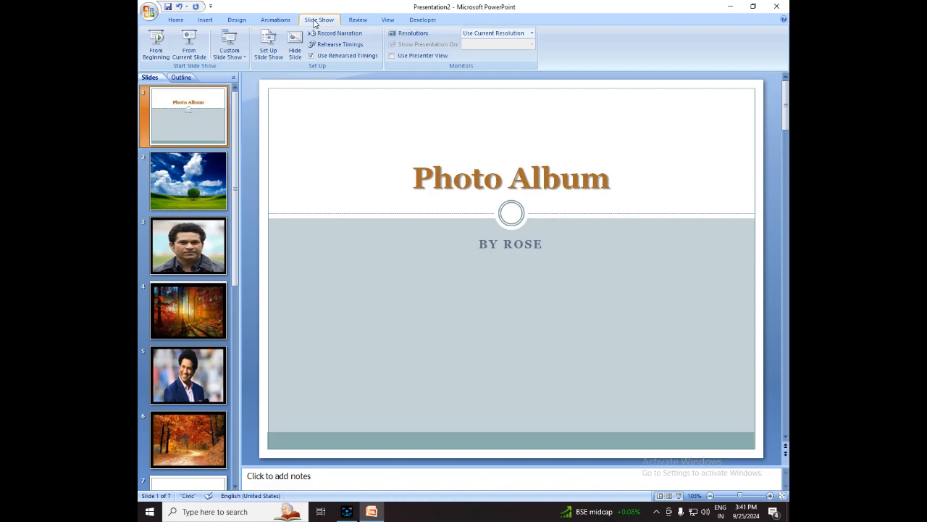
pyautogui.click(273, 49)
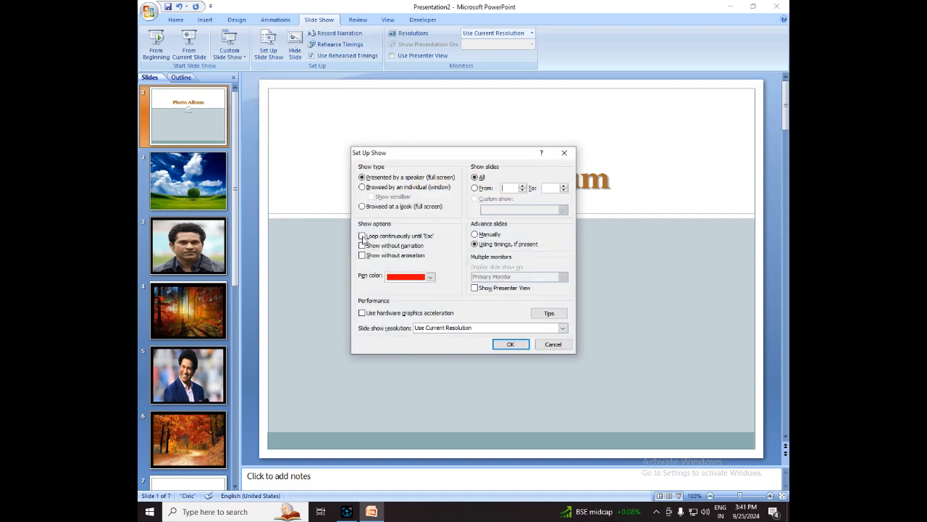
pyautogui.click(365, 239)
pyautogui.click(511, 345)
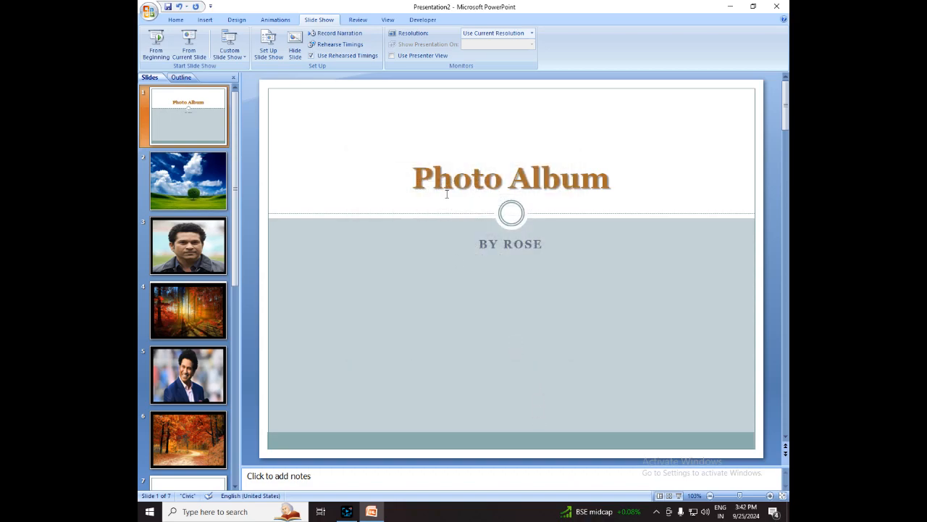
# - Play the looping slide show from the beginning, end it, and return to the title slide
pyautogui.press('F5')
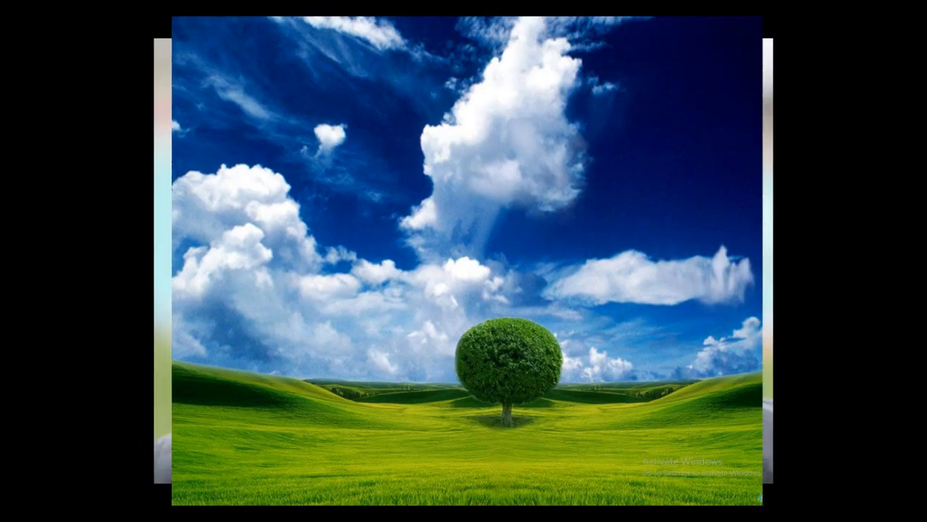
pyautogui.press('Escape')
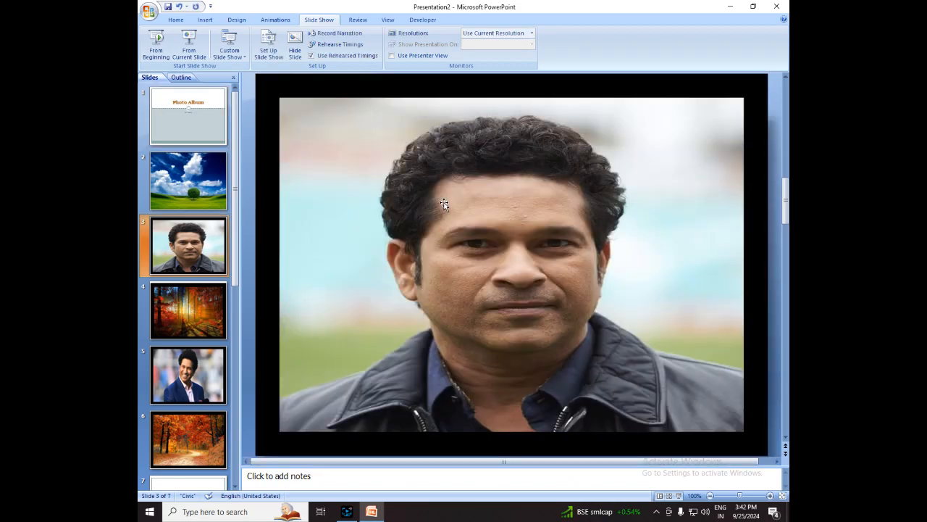
pyautogui.click(205, 130)
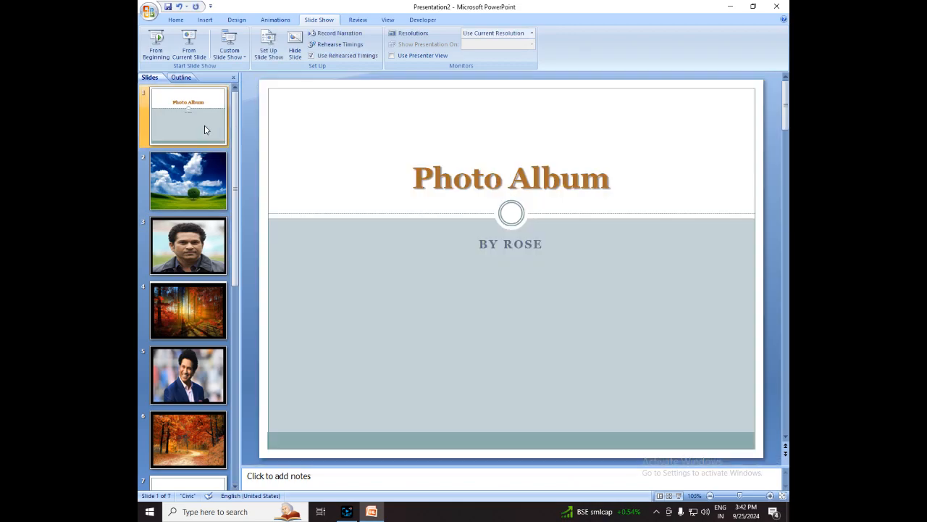
# - Open the custom animation settings for the "Photo Album" title on slide 1
pyautogui.click(535, 182)
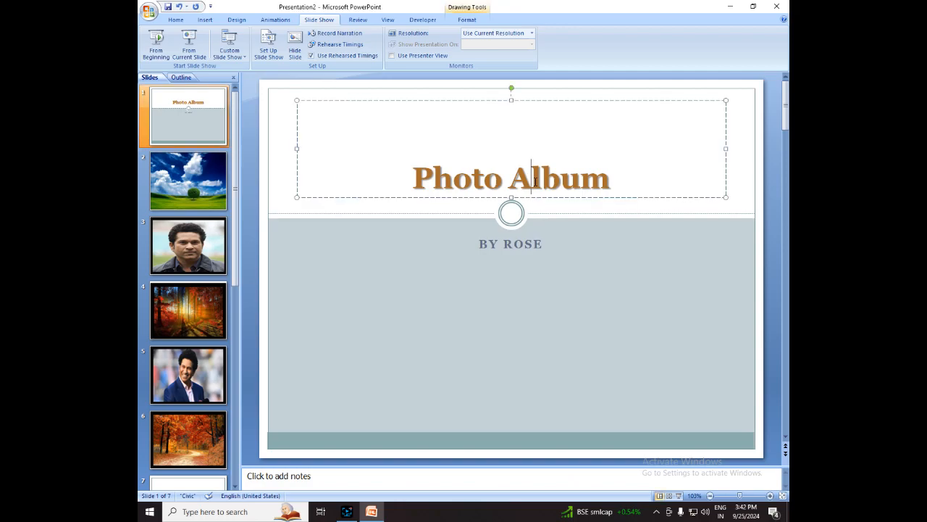
pyautogui.click(276, 20)
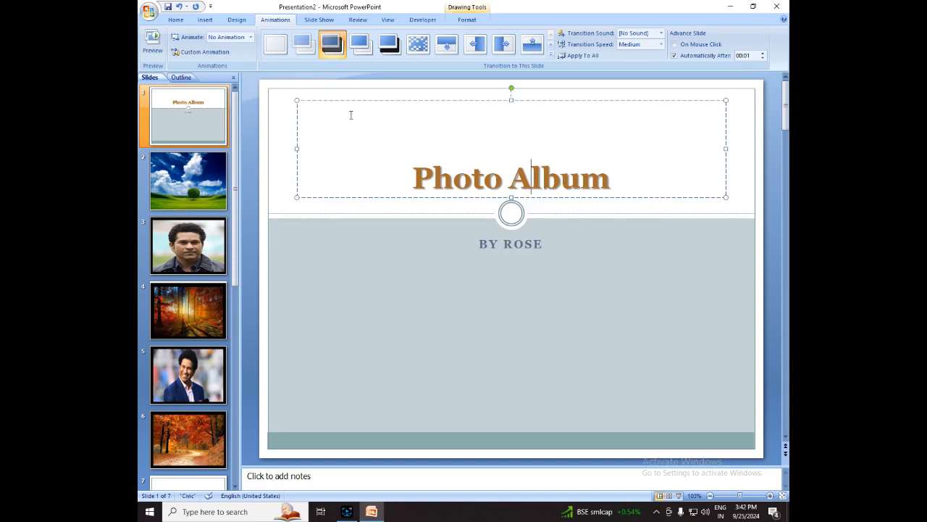
pyautogui.click(223, 58)
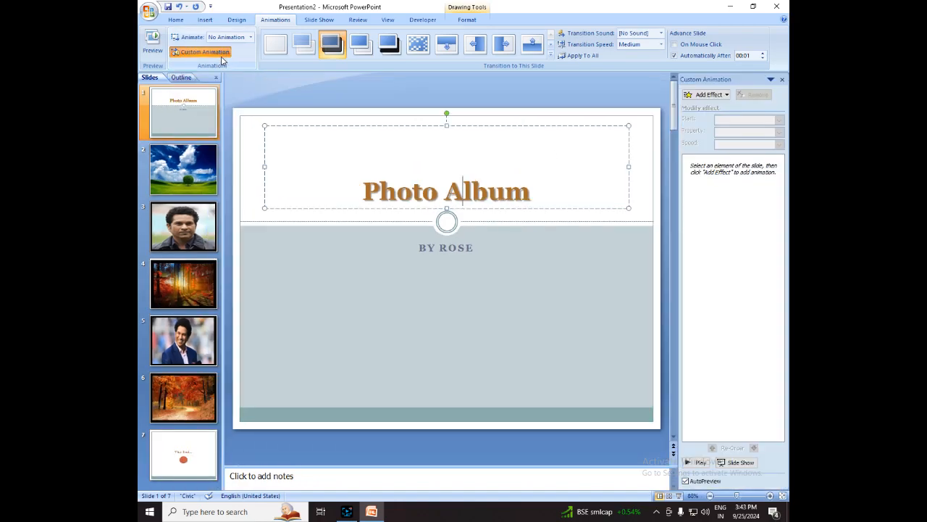